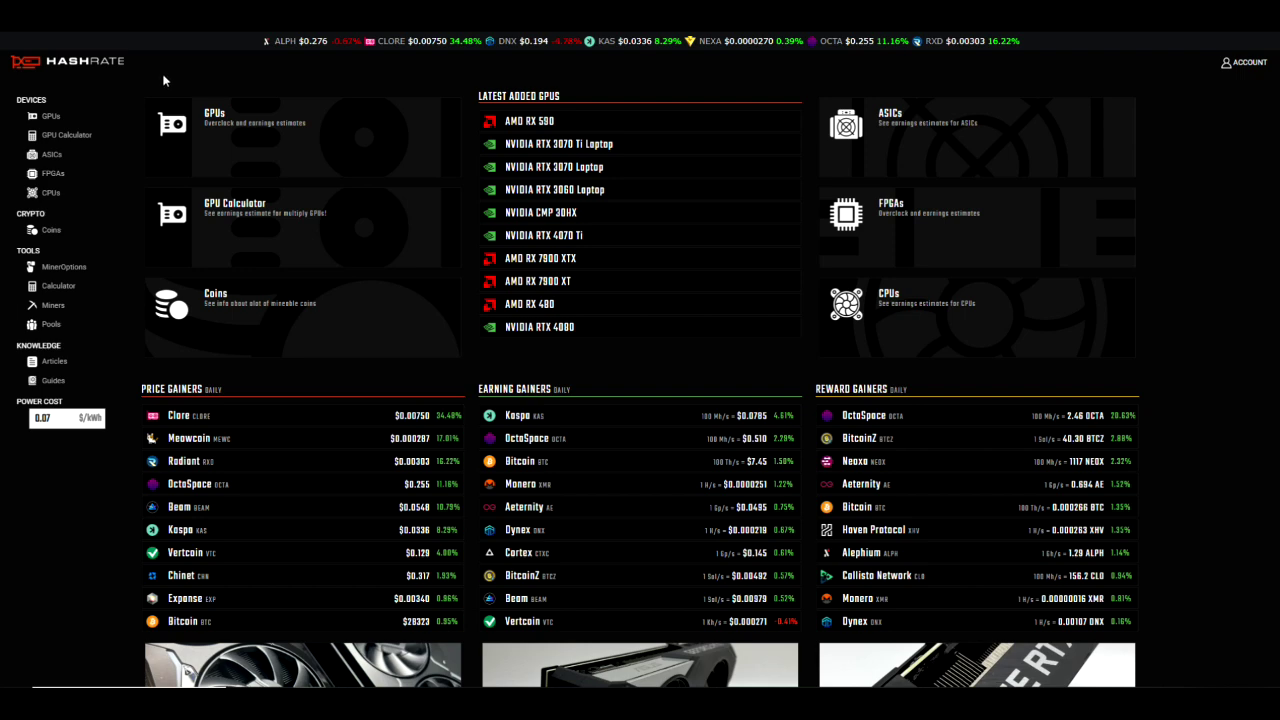
# Calculate the DNX profit for 5601 H/s at 100 W in the mining calculator.
pyautogui.click(91, 288)
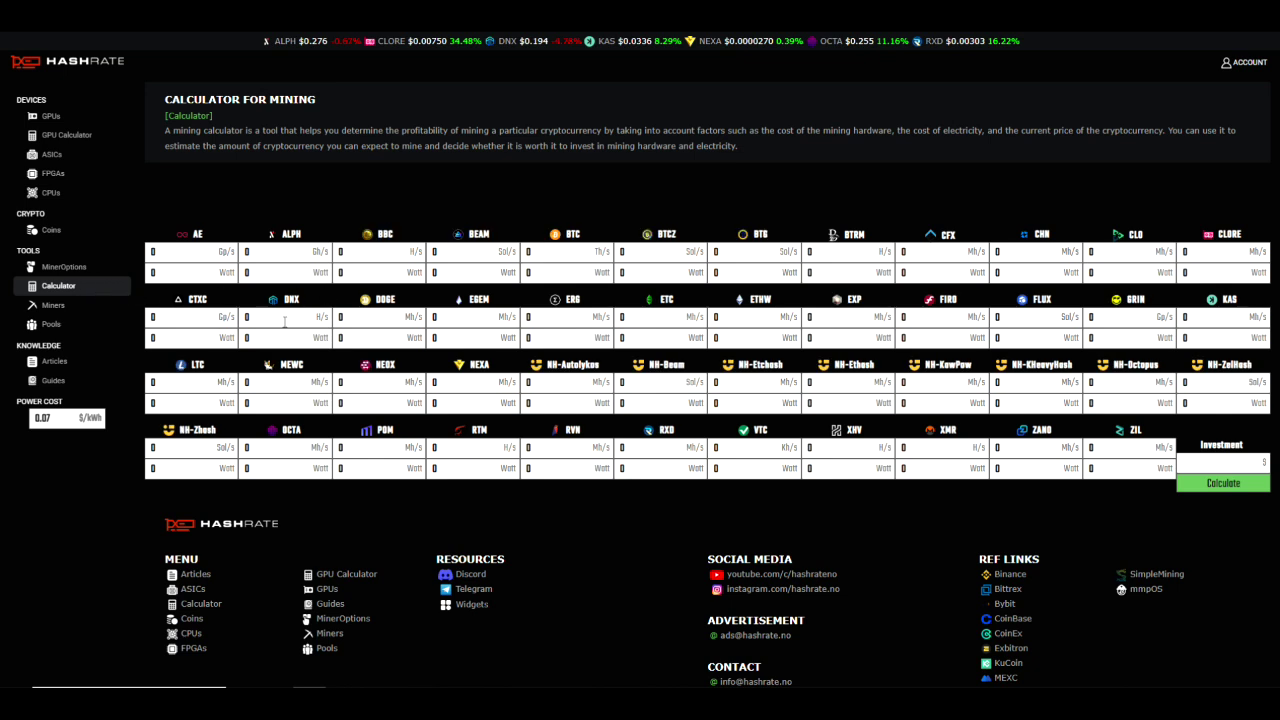
pyautogui.click(268, 318)
pyautogui.write('5601')
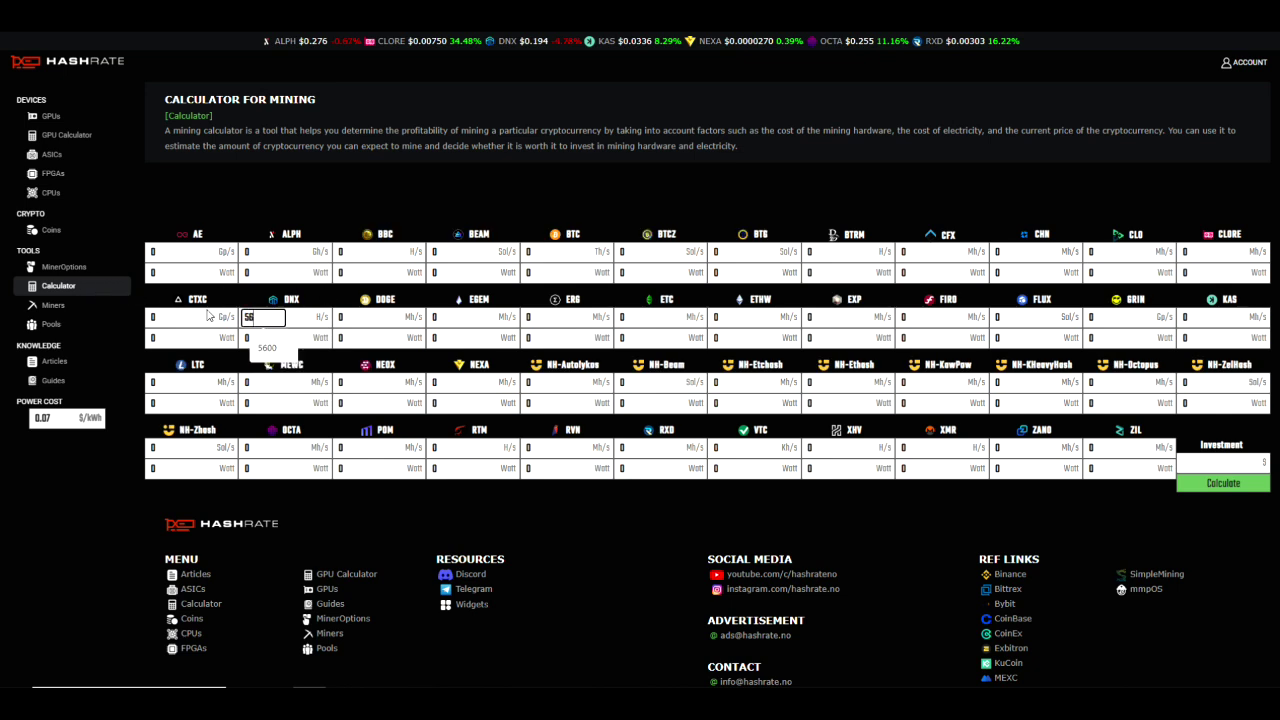
pyautogui.click(272, 340)
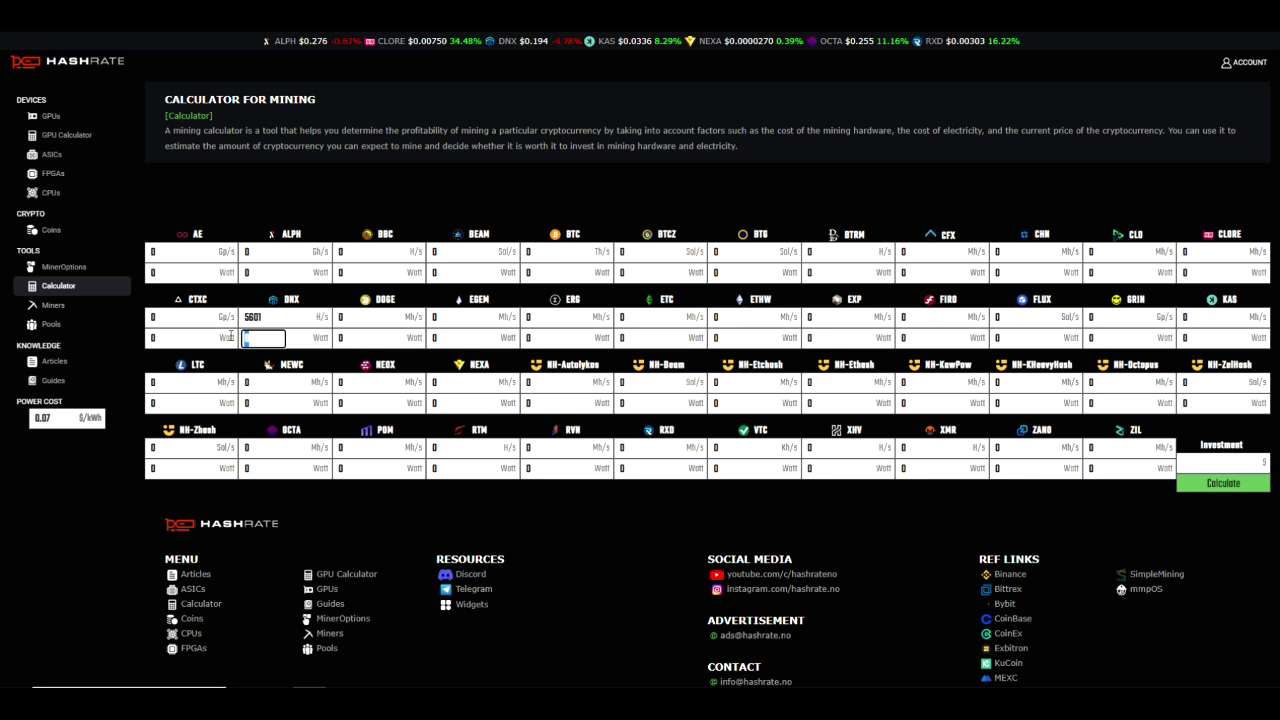
pyautogui.write('100')
pyautogui.press('Return')
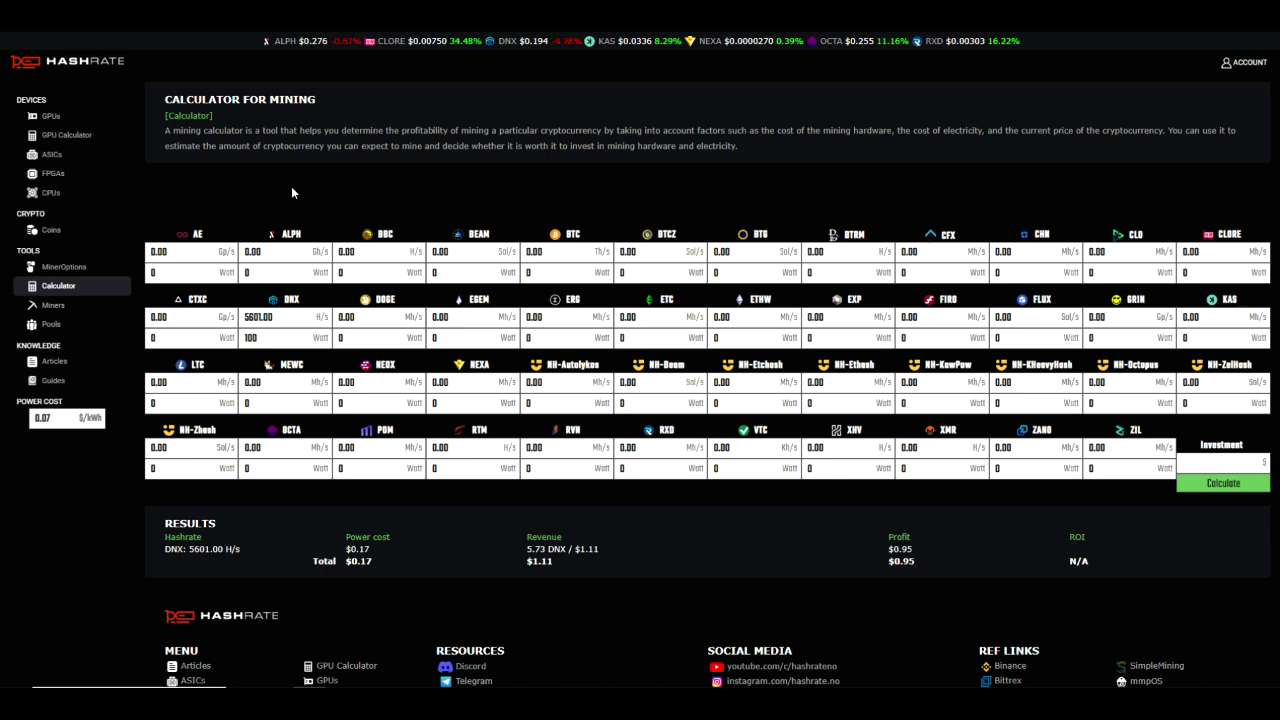
# In the GPU Calculator, calculate earnings for 2 × 4070 Ti, 3 × 3070 Ti mobile and 4 × 3060 mobile.
pyautogui.click(66, 140)
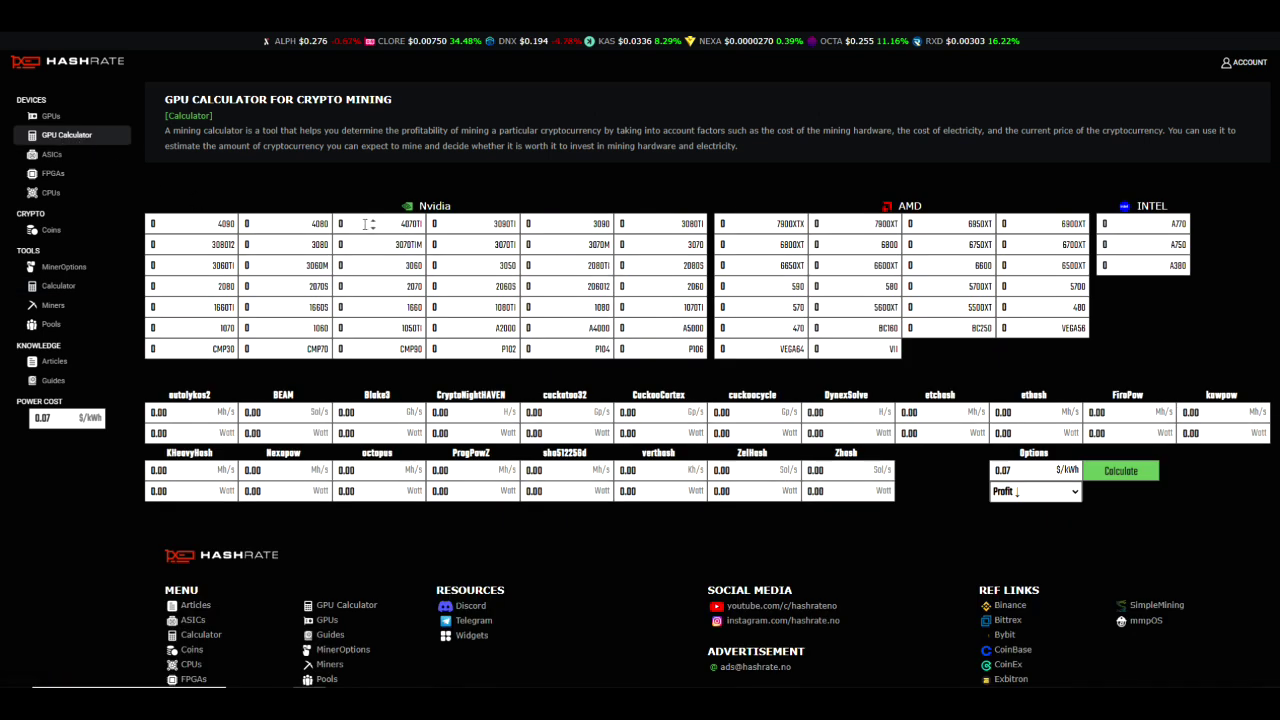
pyautogui.doubleClick(373, 223)
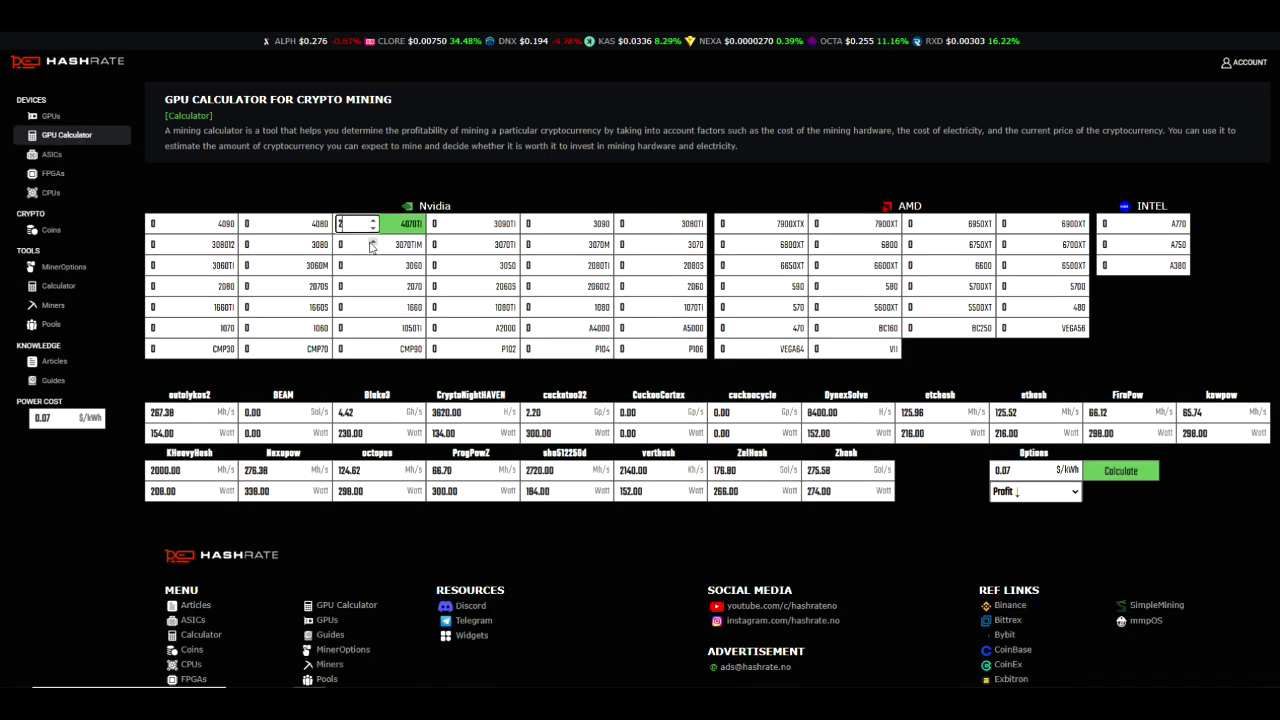
pyautogui.doubleClick(373, 242)
pyautogui.click(373, 242)
pyautogui.tripleClick(279, 263)
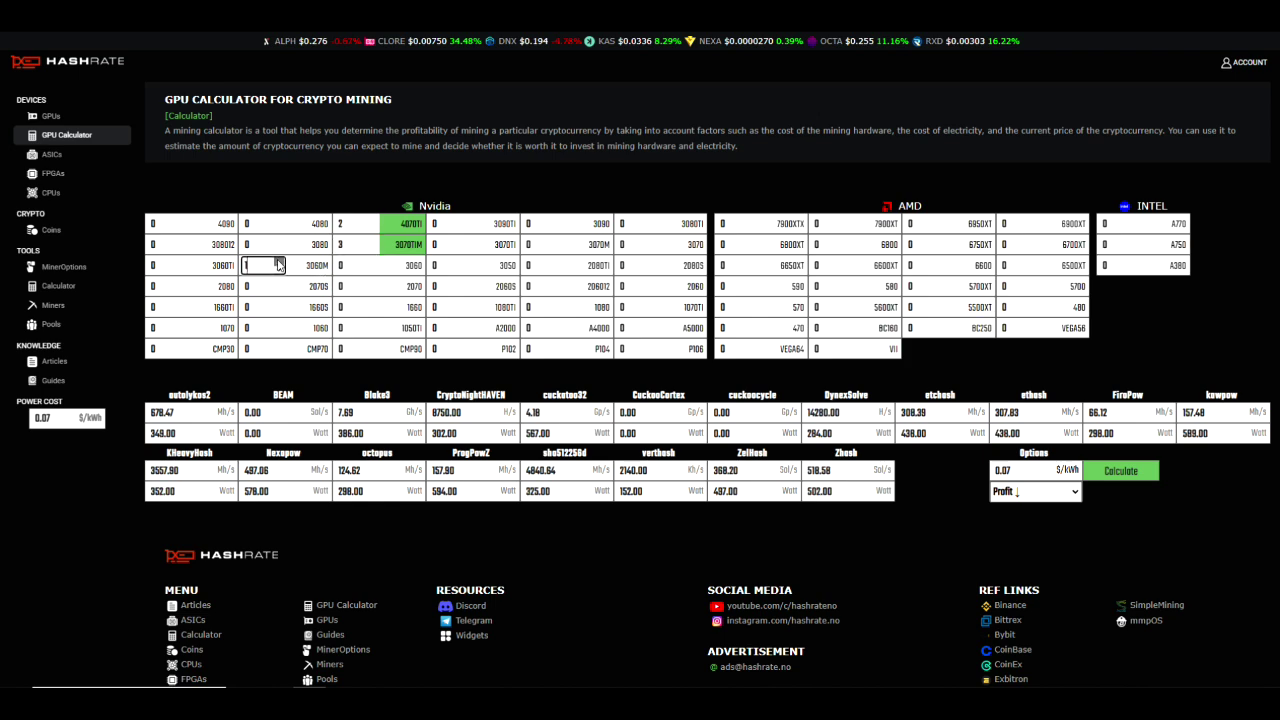
pyautogui.click(279, 265)
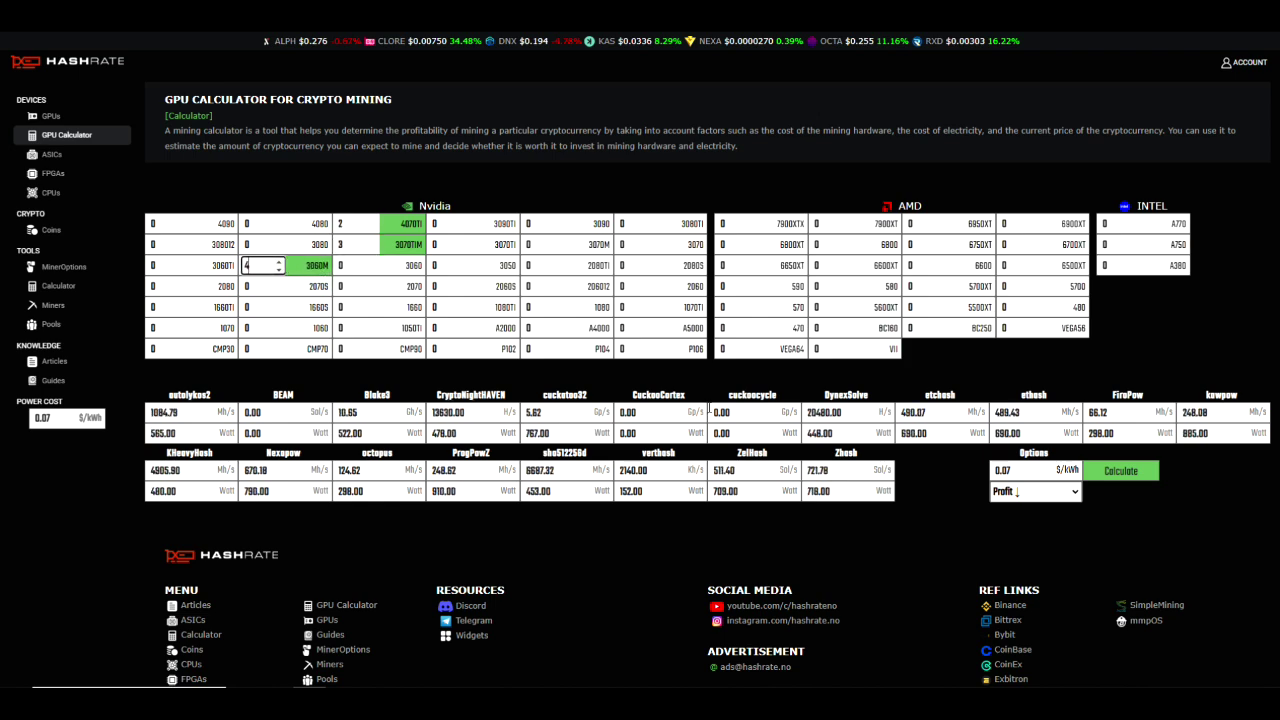
pyautogui.click(1102, 478)
pyautogui.scroll(-3, 534, 570)
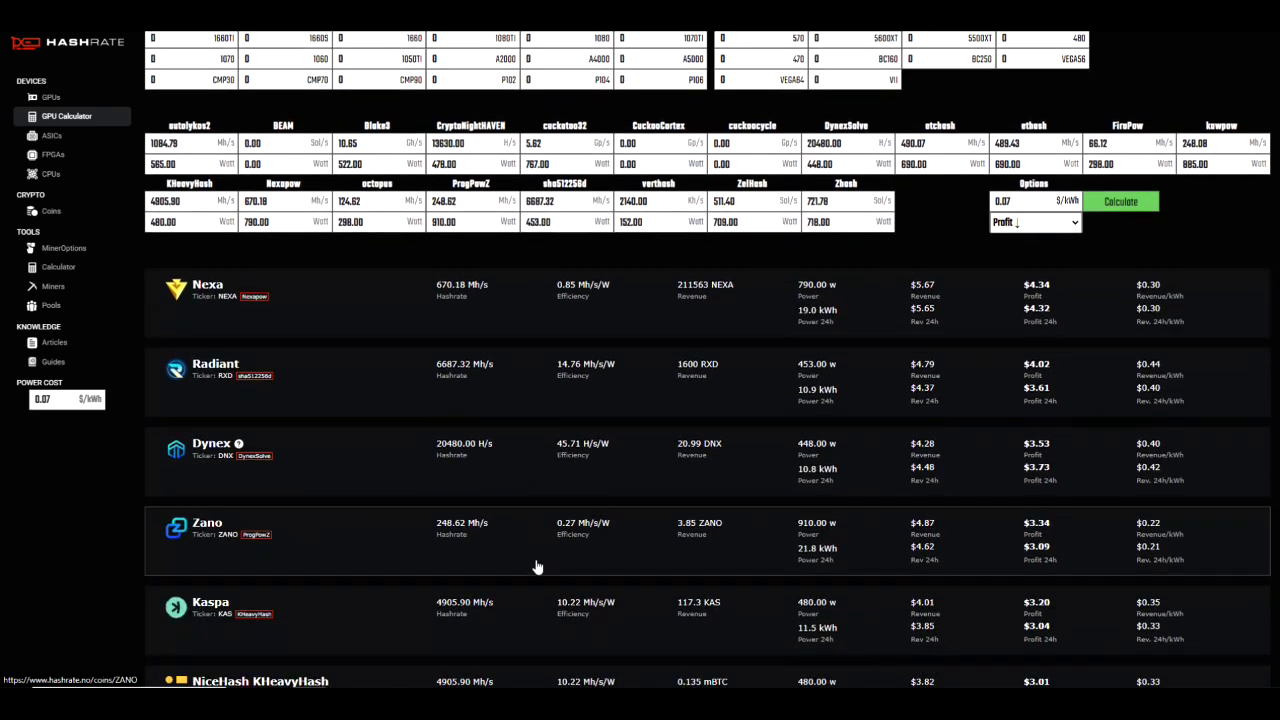
pyautogui.scroll(3, 537, 567)
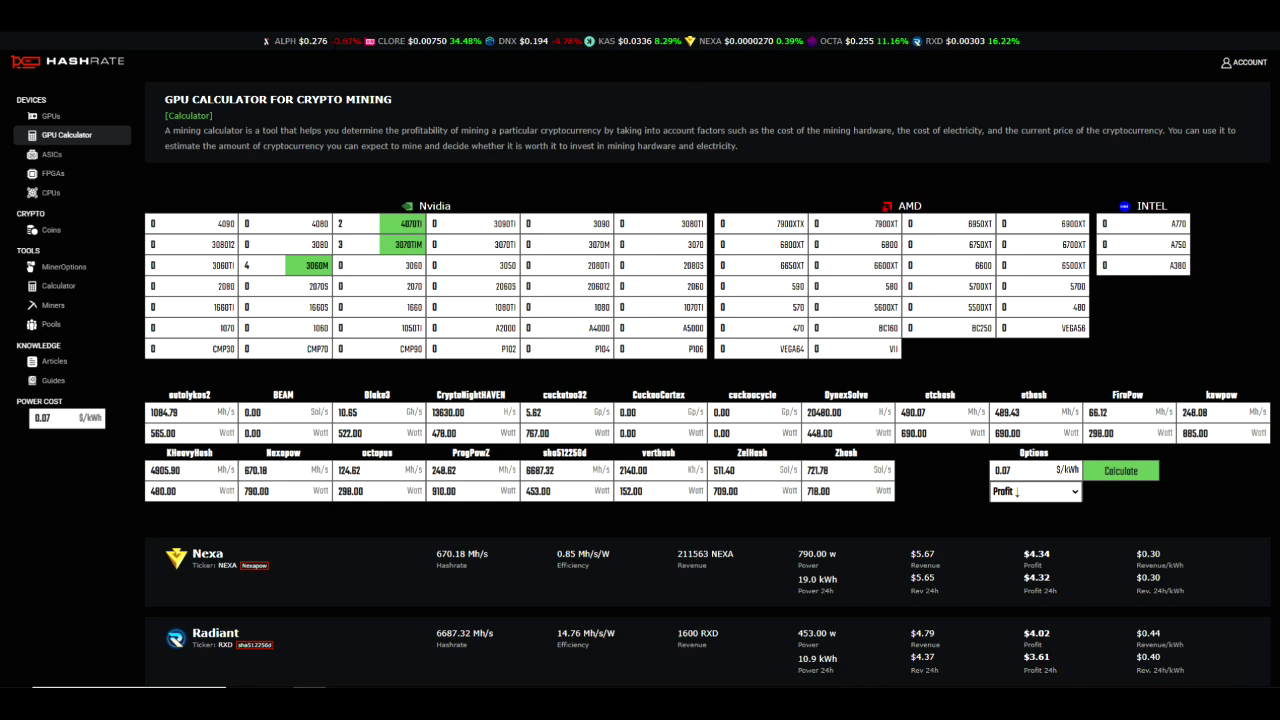
pyautogui.moveTo(1238, 68)
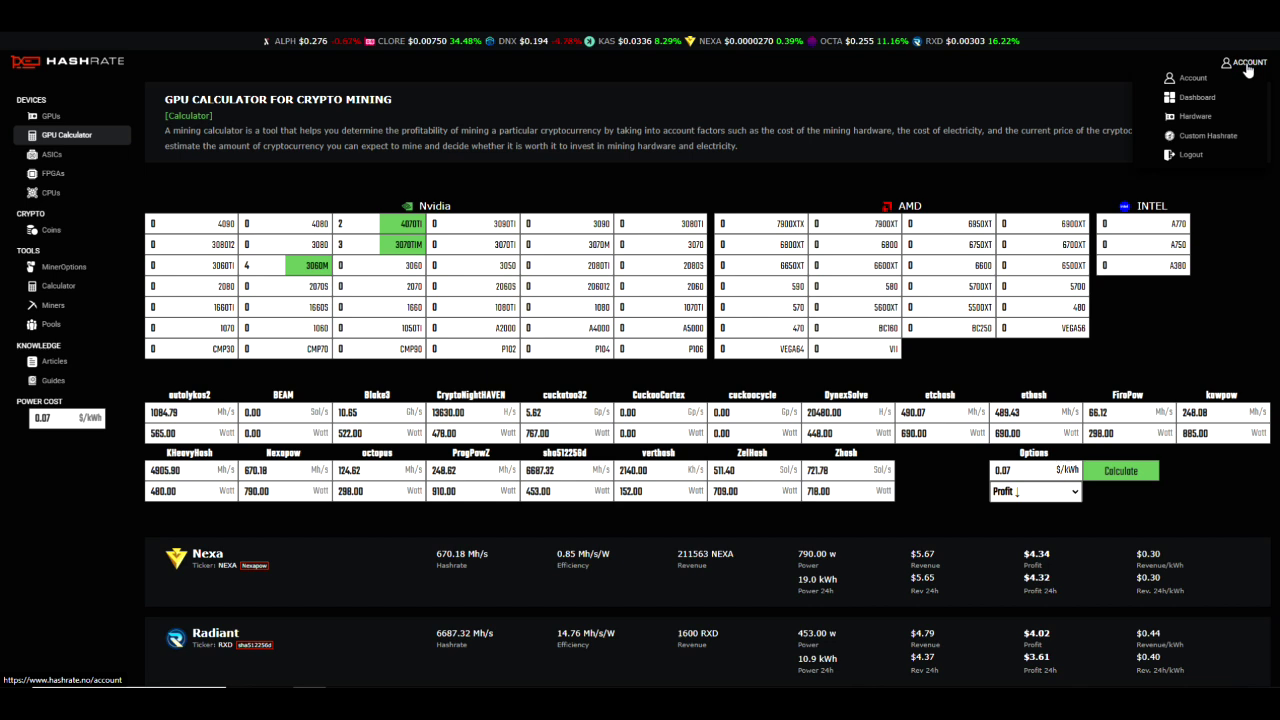
# Add ETC to My Coins on the Account page, then open the My Hardware rig list.
pyautogui.click(1205, 79)
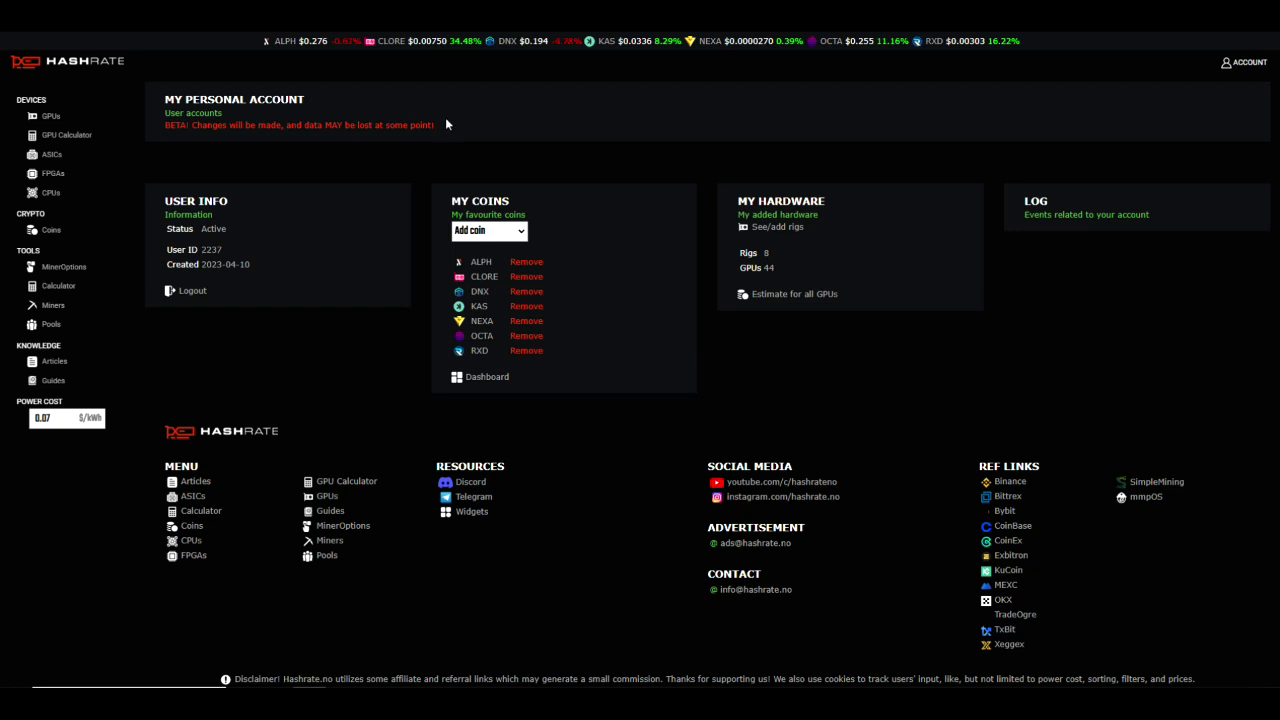
pyautogui.click(518, 234)
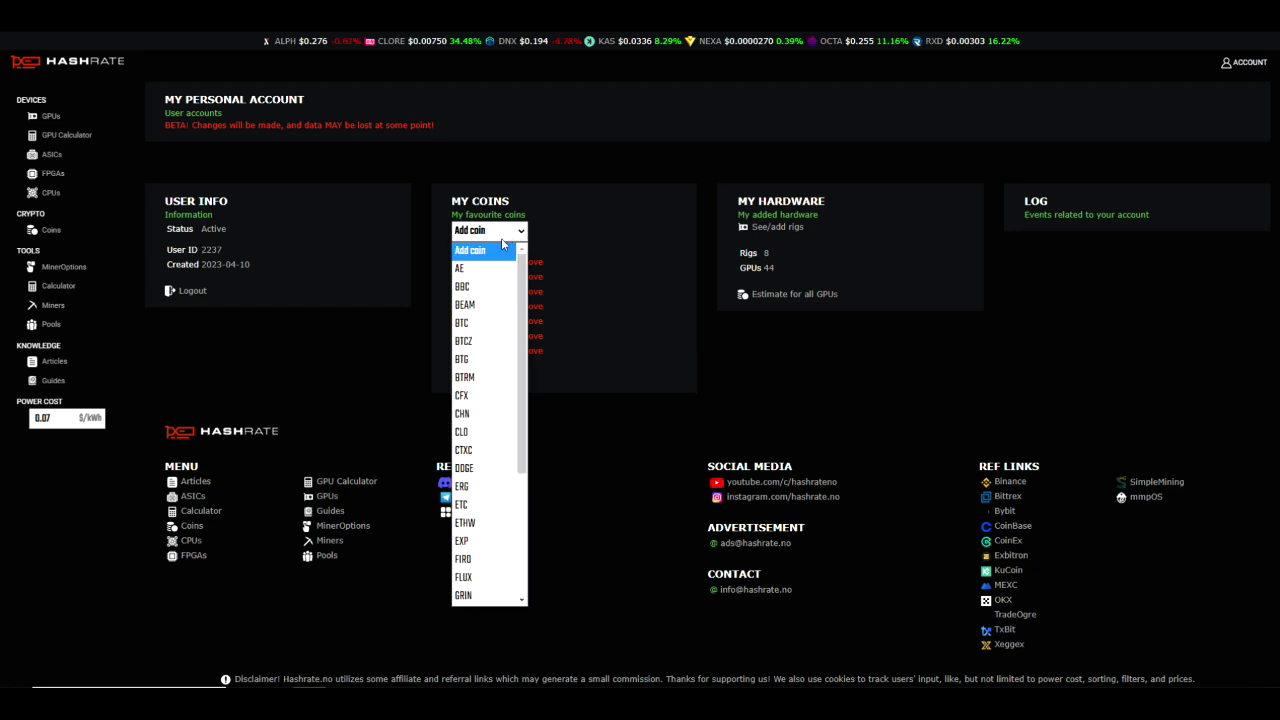
pyautogui.click(479, 510)
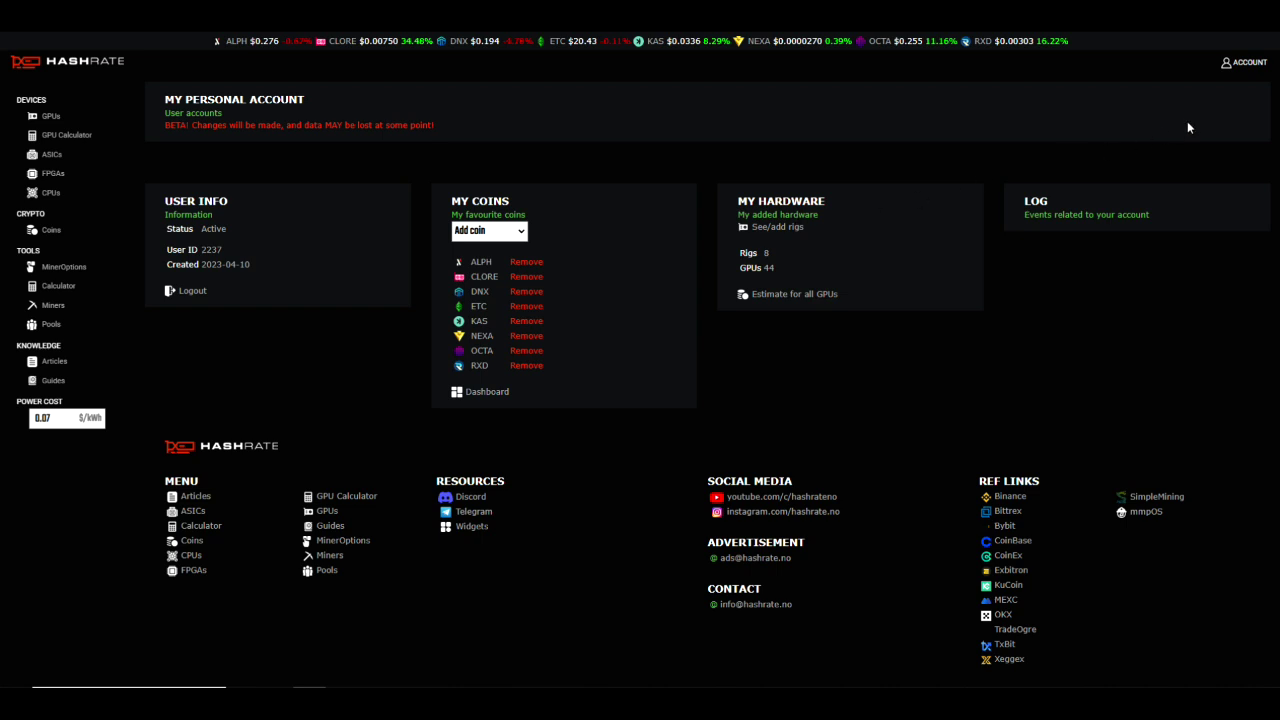
pyautogui.click(786, 228)
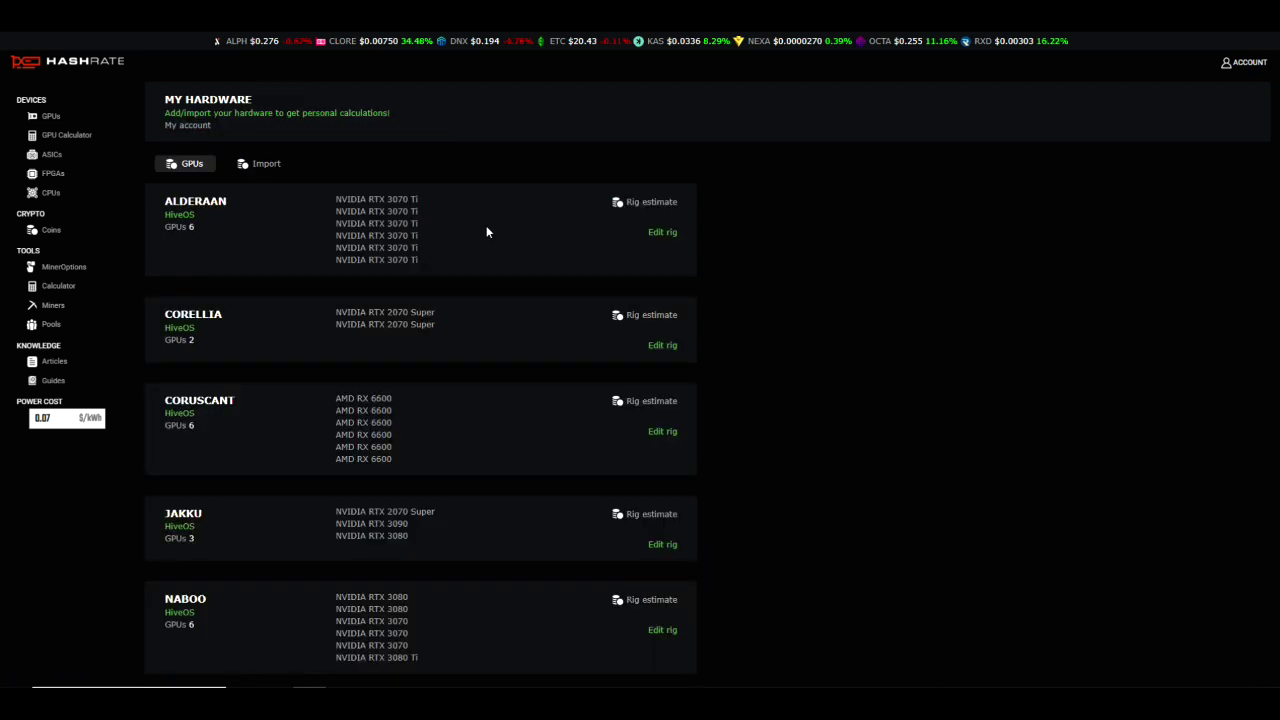
# Switch the rigs page to the Import tab and focus the API Key field.
pyautogui.scroll(-5, 486, 230)
pyautogui.scroll(5, 486, 262)
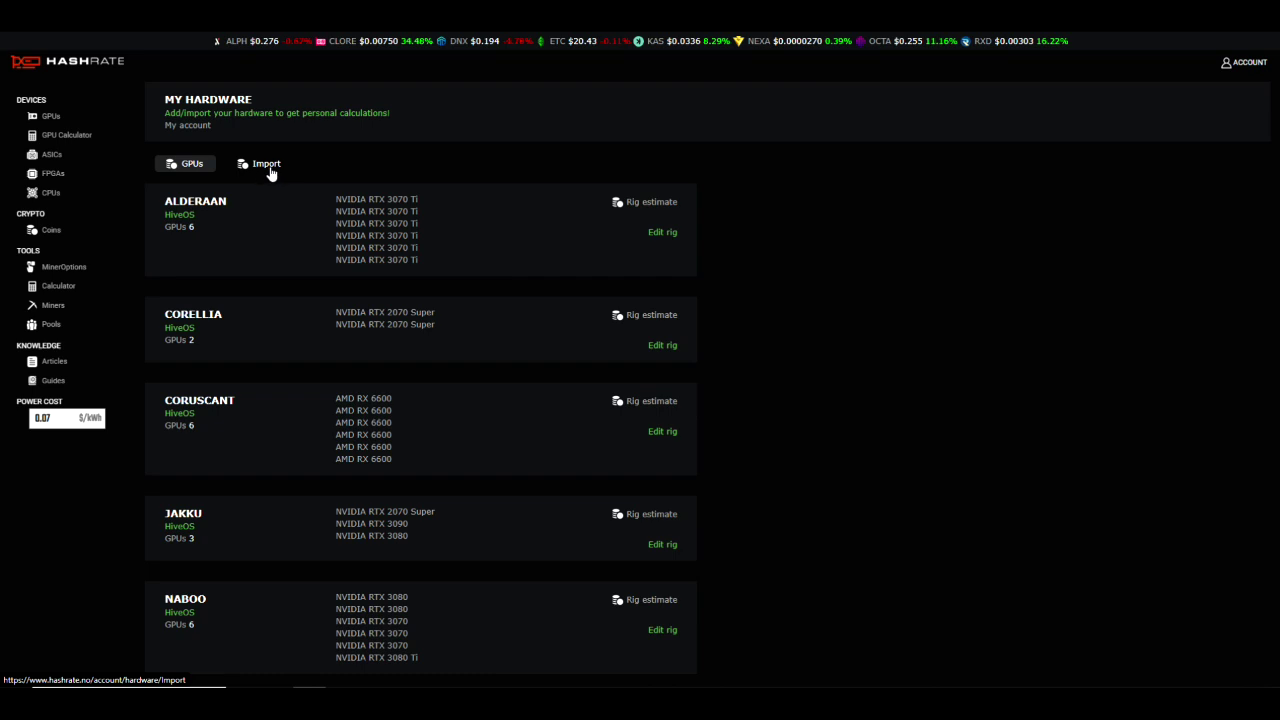
pyautogui.click(268, 166)
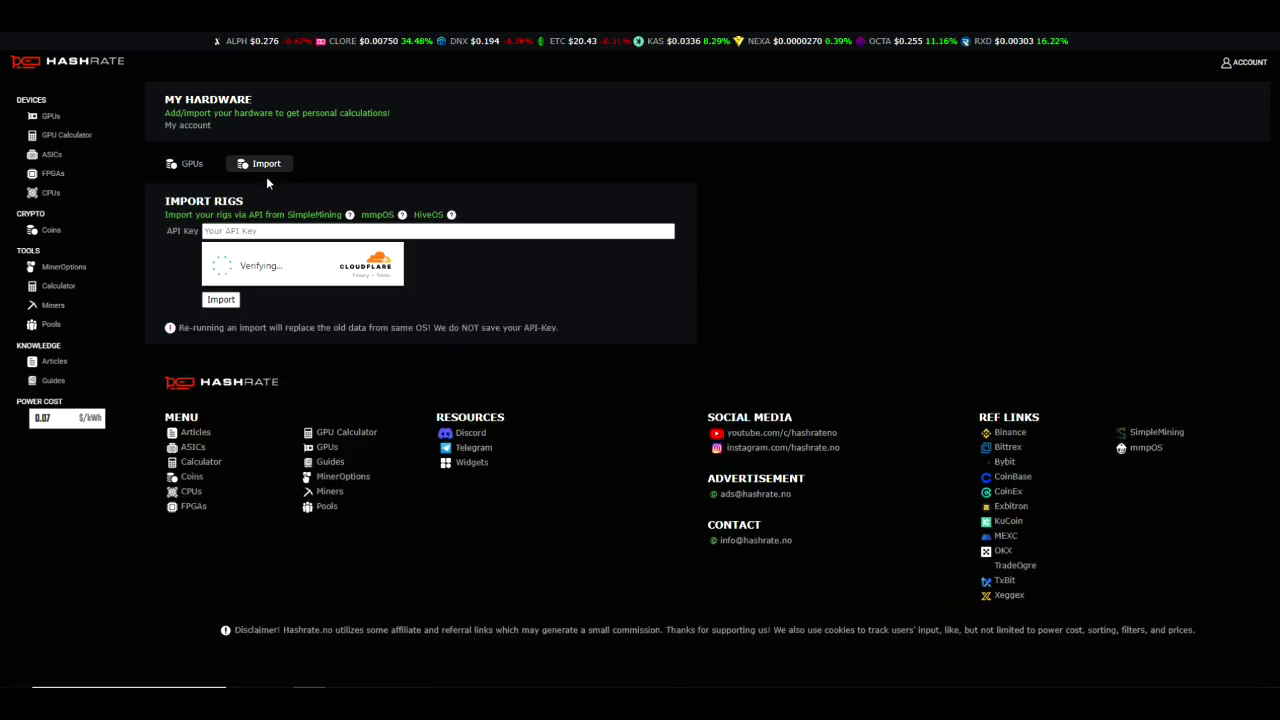
pyautogui.click(229, 232)
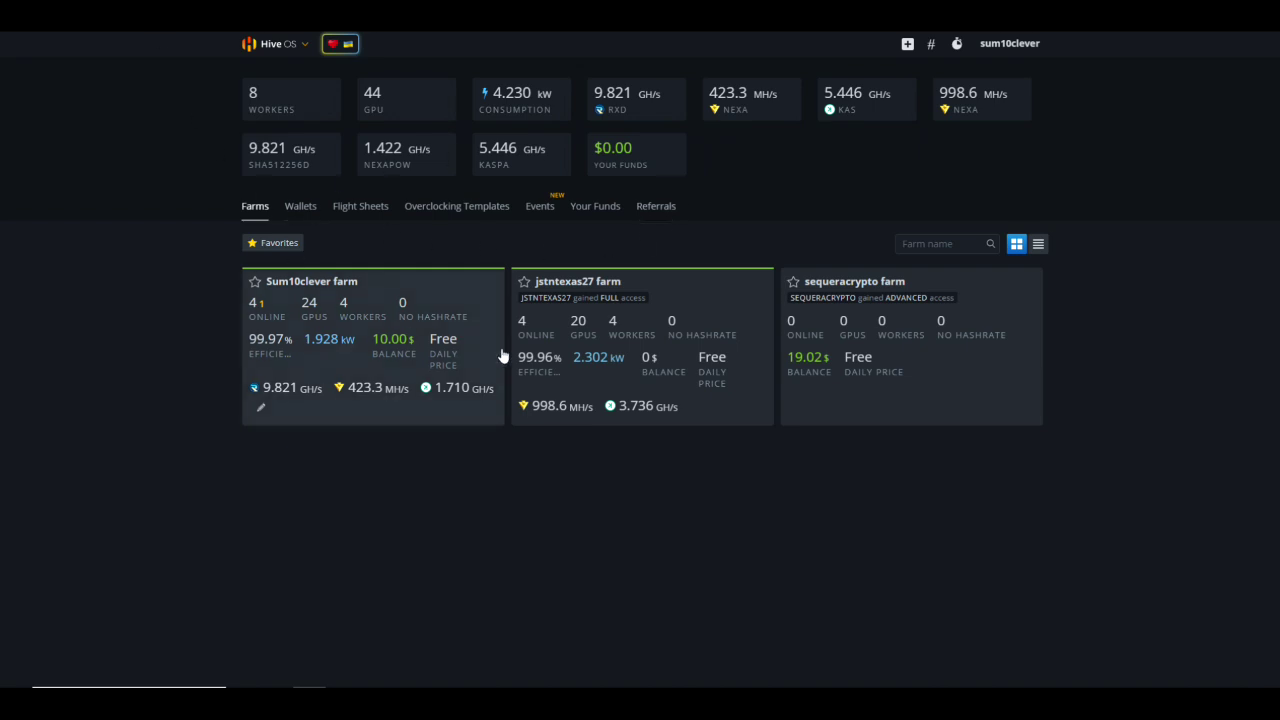
# Open Account settings from the Hive OS username menu.
pyautogui.click(1008, 52)
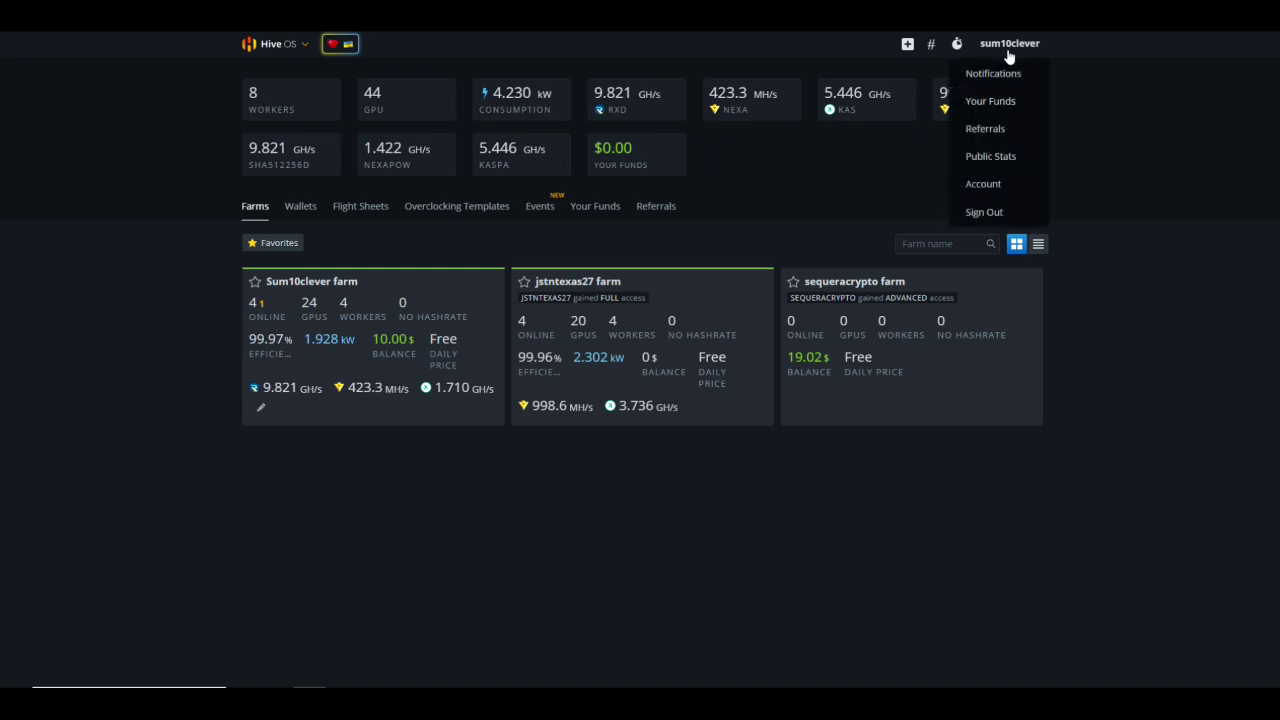
pyautogui.click(992, 186)
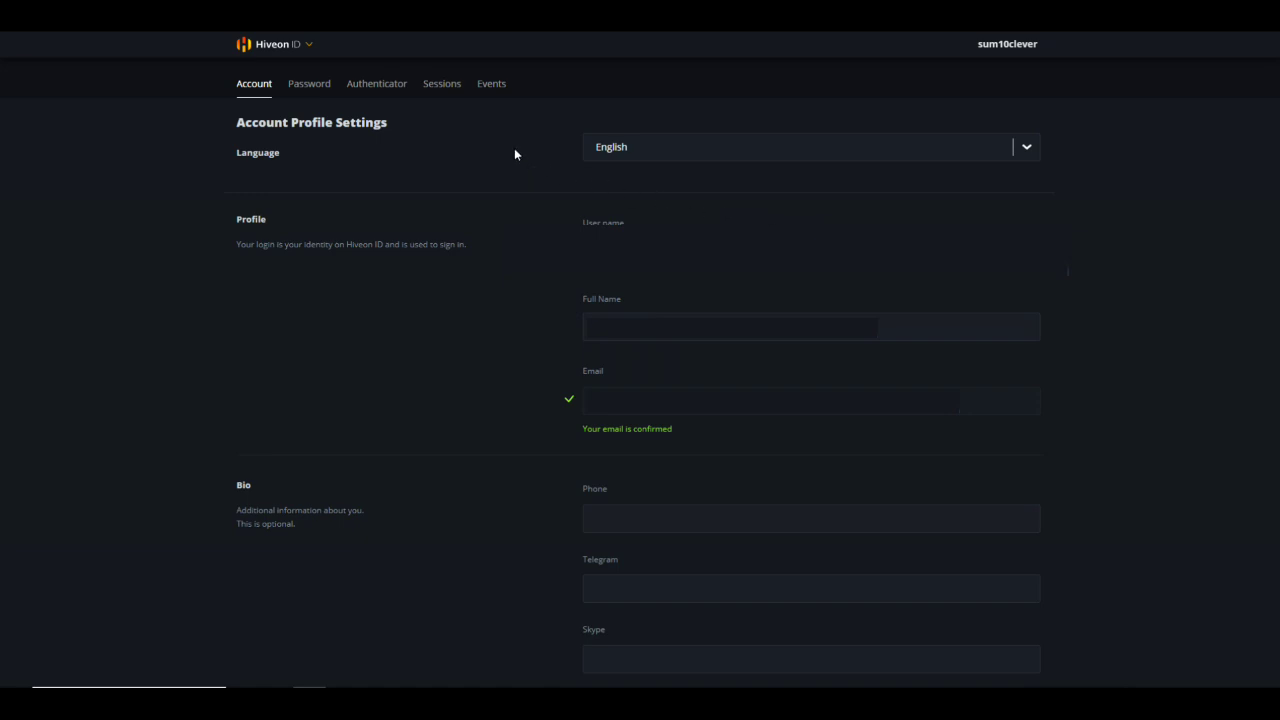
# Start a new personal API token on the Sessions page, naming it 'hashrate.no test' after fixing the mis-cased entry.
pyautogui.click(442, 90)
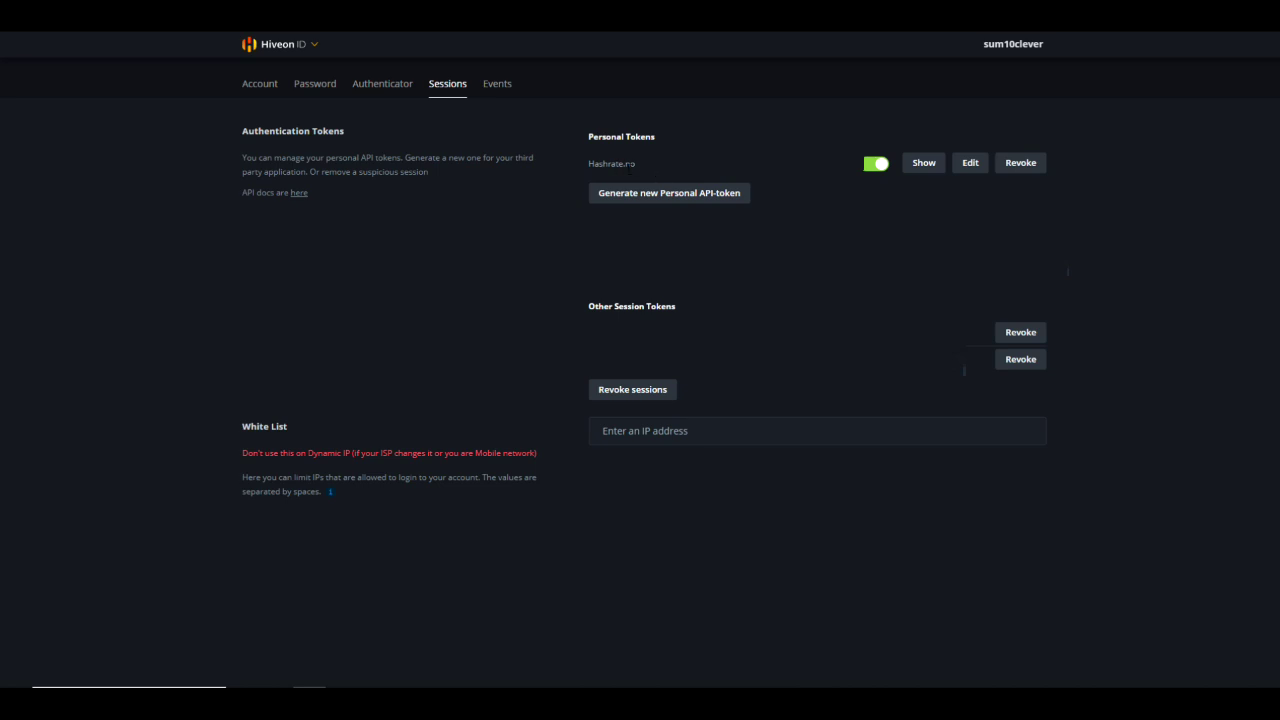
pyautogui.click(639, 197)
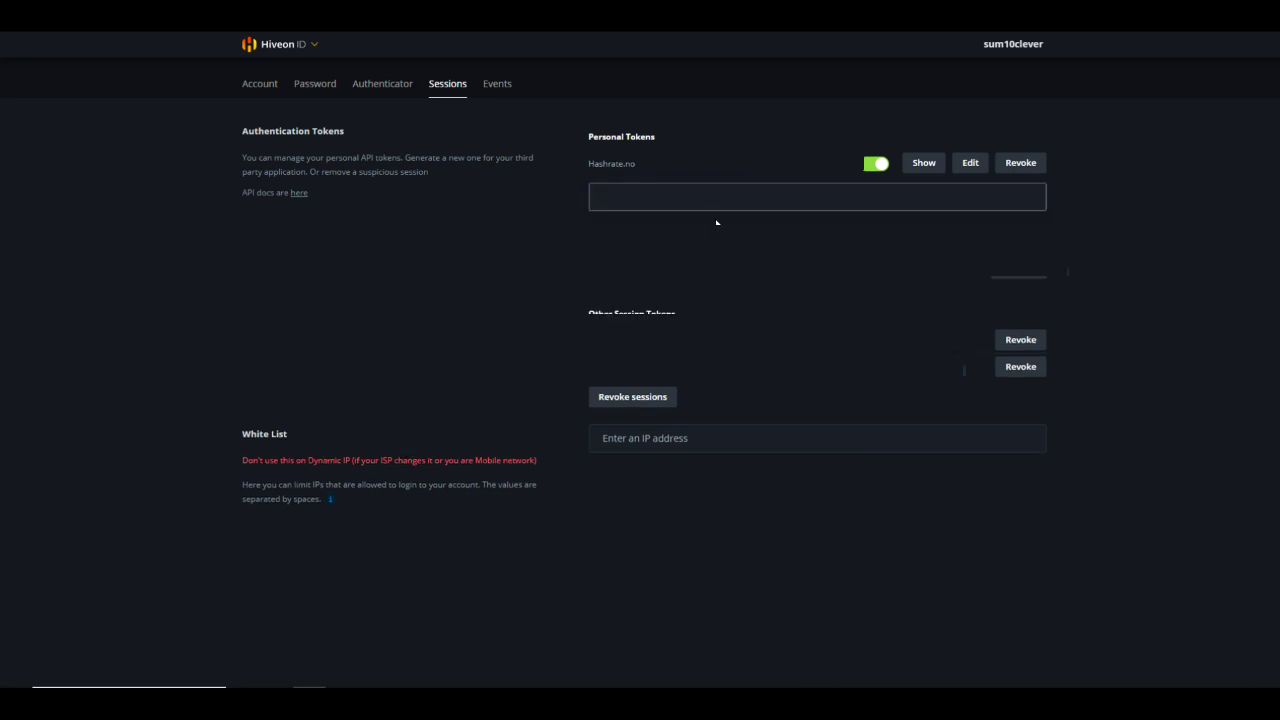
pyautogui.write('hASHR')
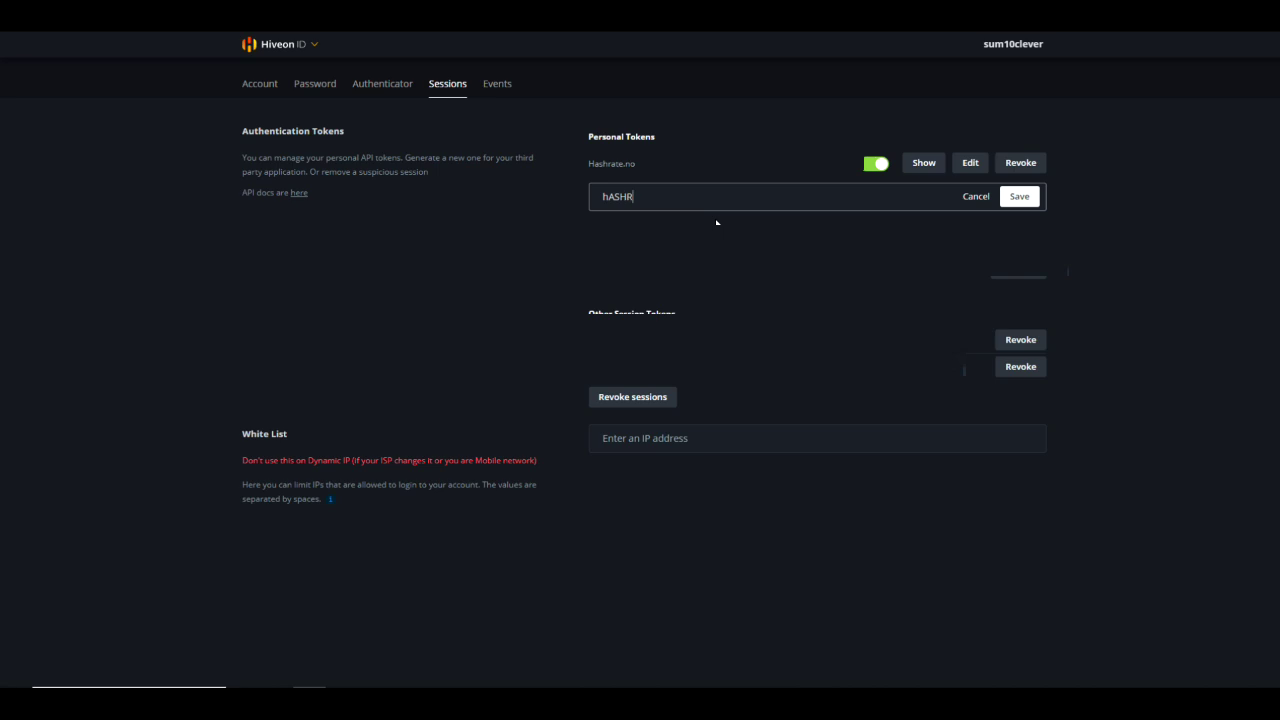
pyautogui.write('ATE.NO tEST')
pyautogui.hotkey('ctrl', 'a')
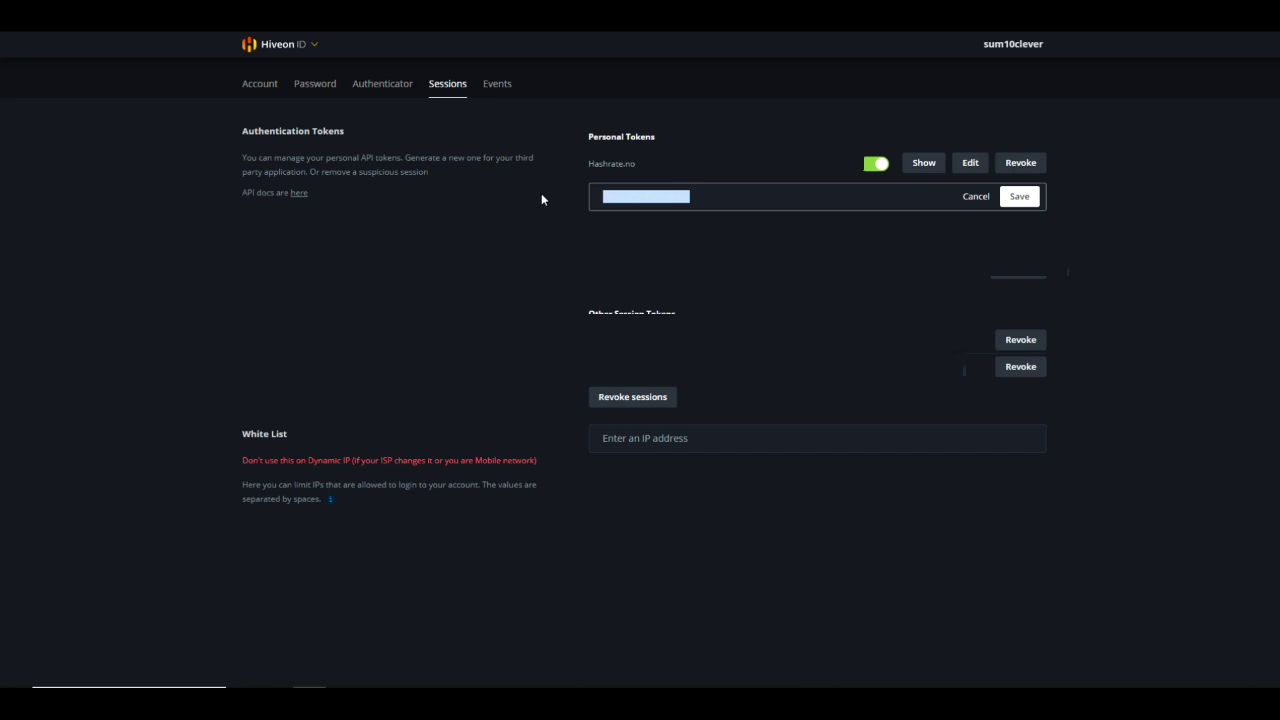
pyautogui.write('hashr')
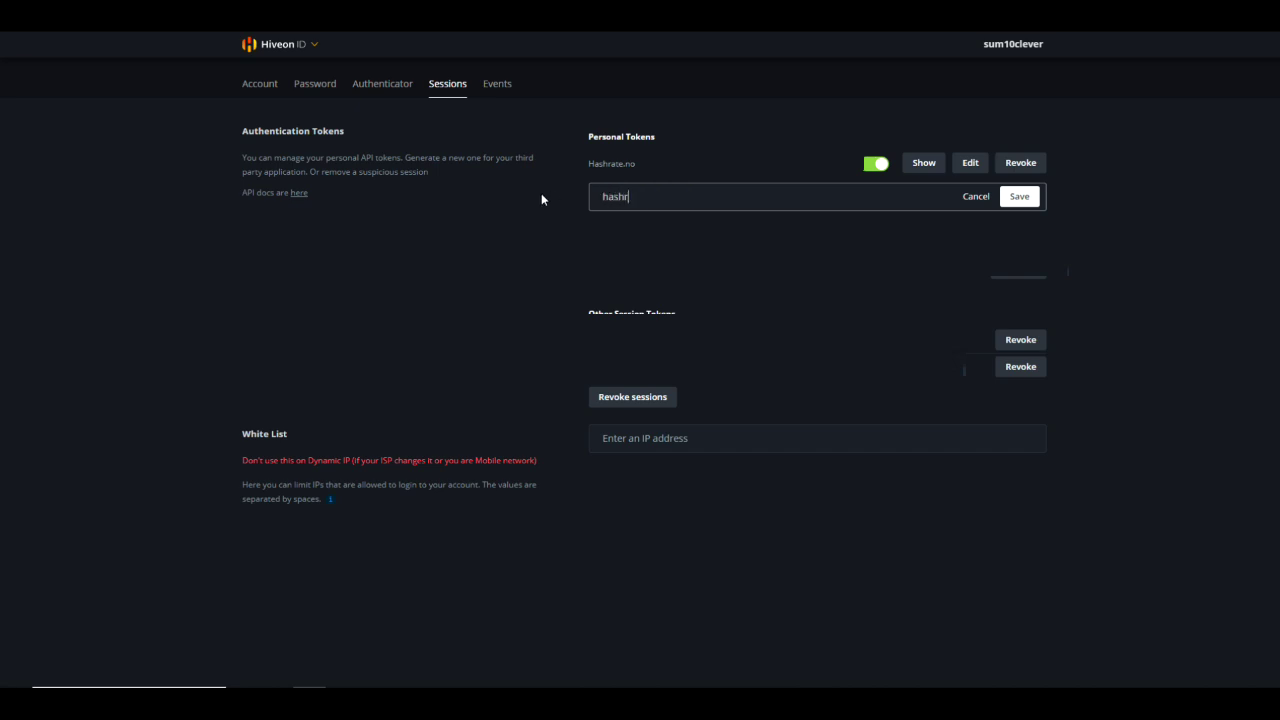
pyautogui.write('ate.no test')
# Save the hashrate.no test token, dismiss both email-code confirmations, and return to the Hashrate.no tab.
pyautogui.click(1019, 197)
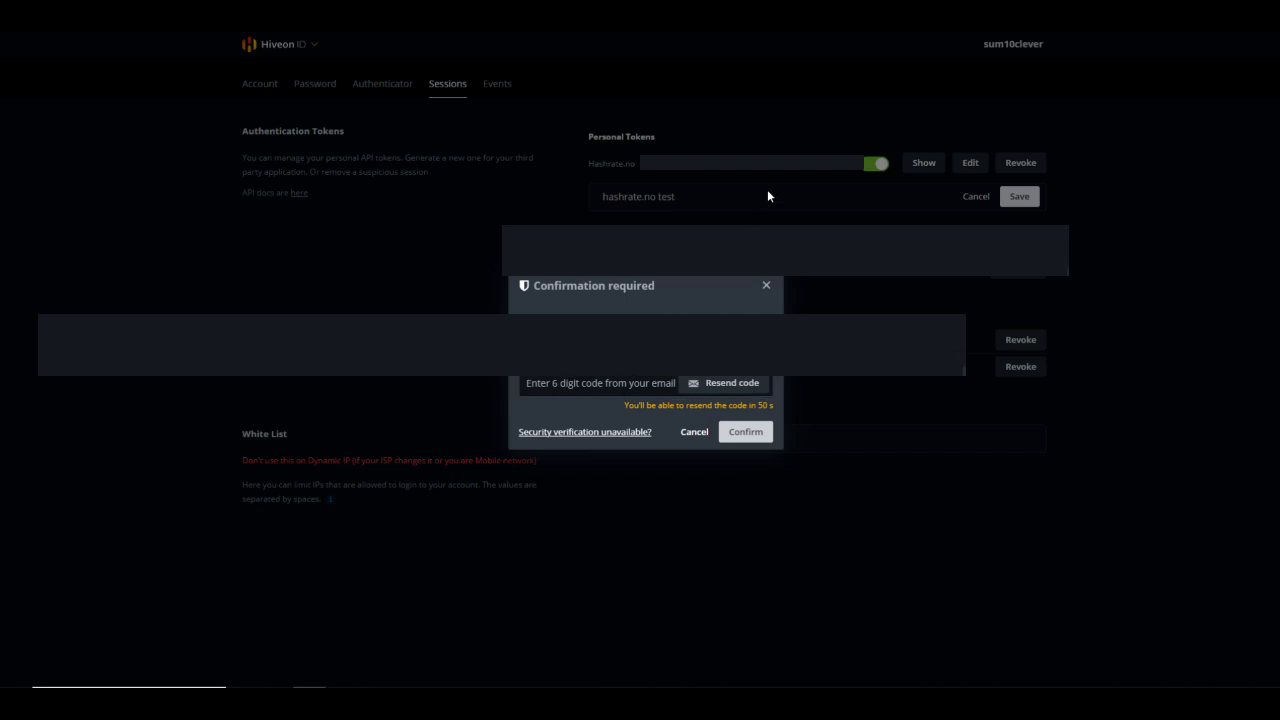
pyautogui.click(767, 287)
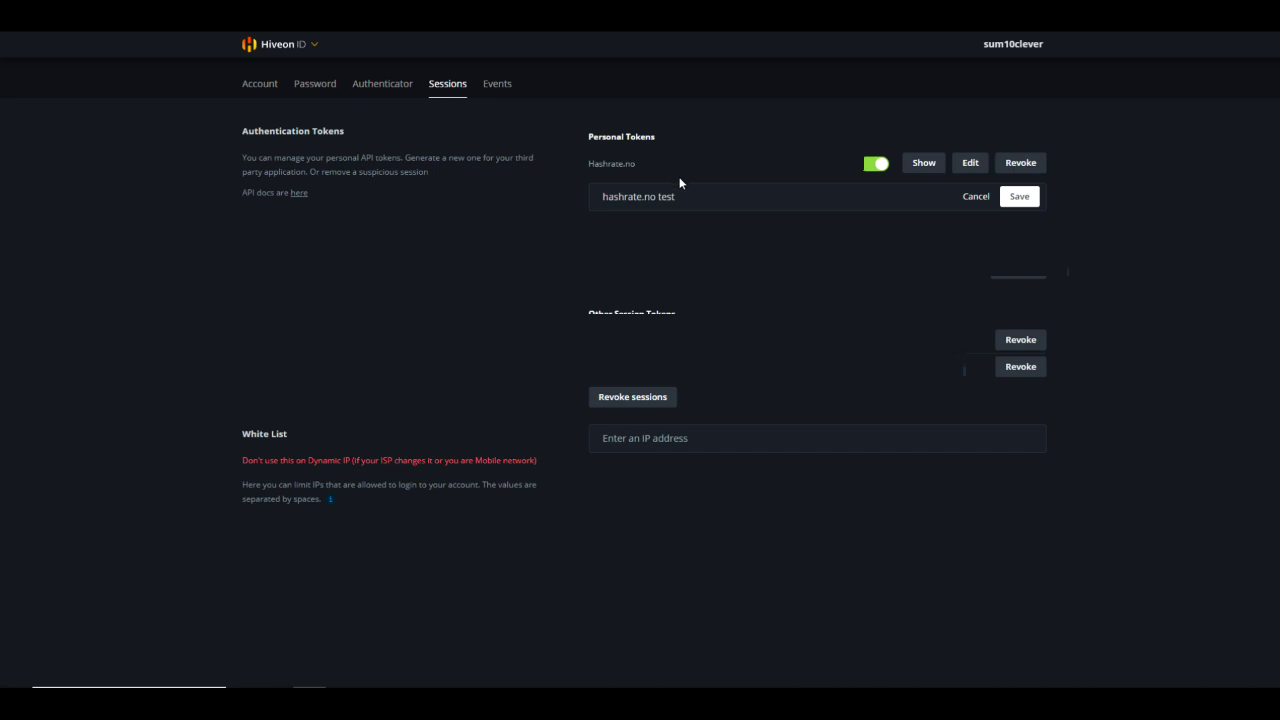
pyautogui.click(923, 164)
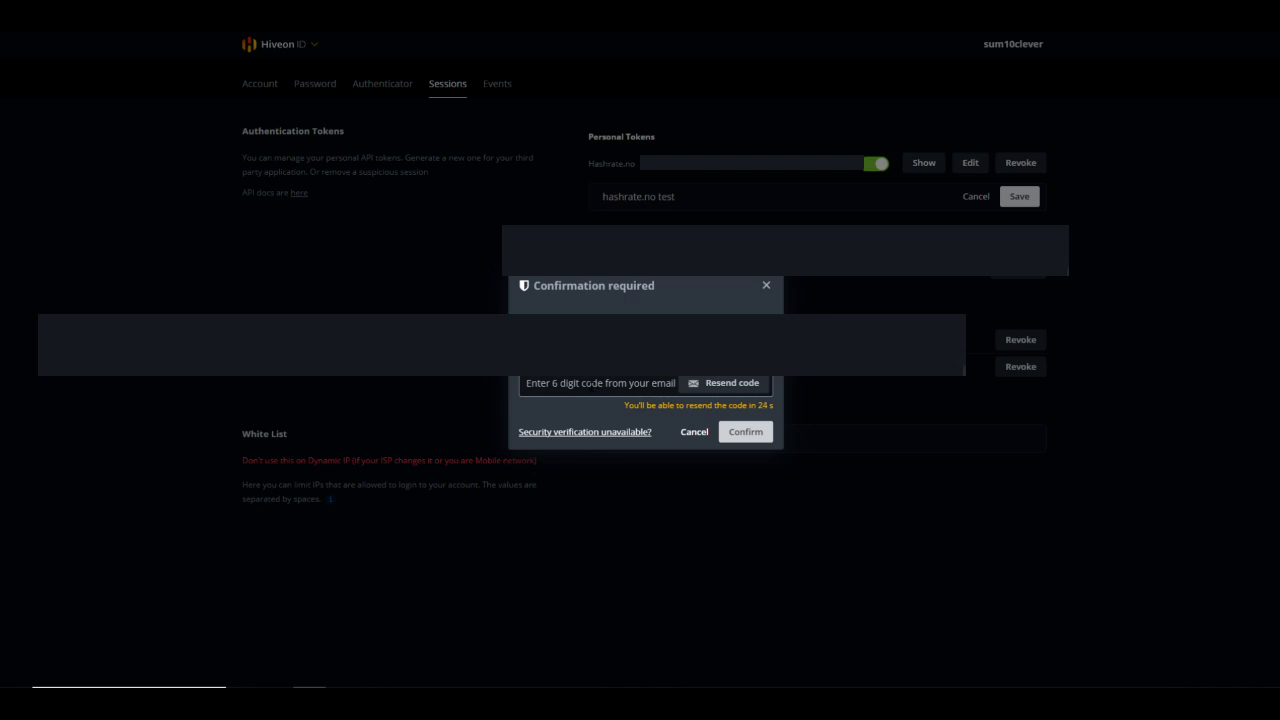
pyautogui.click(767, 286)
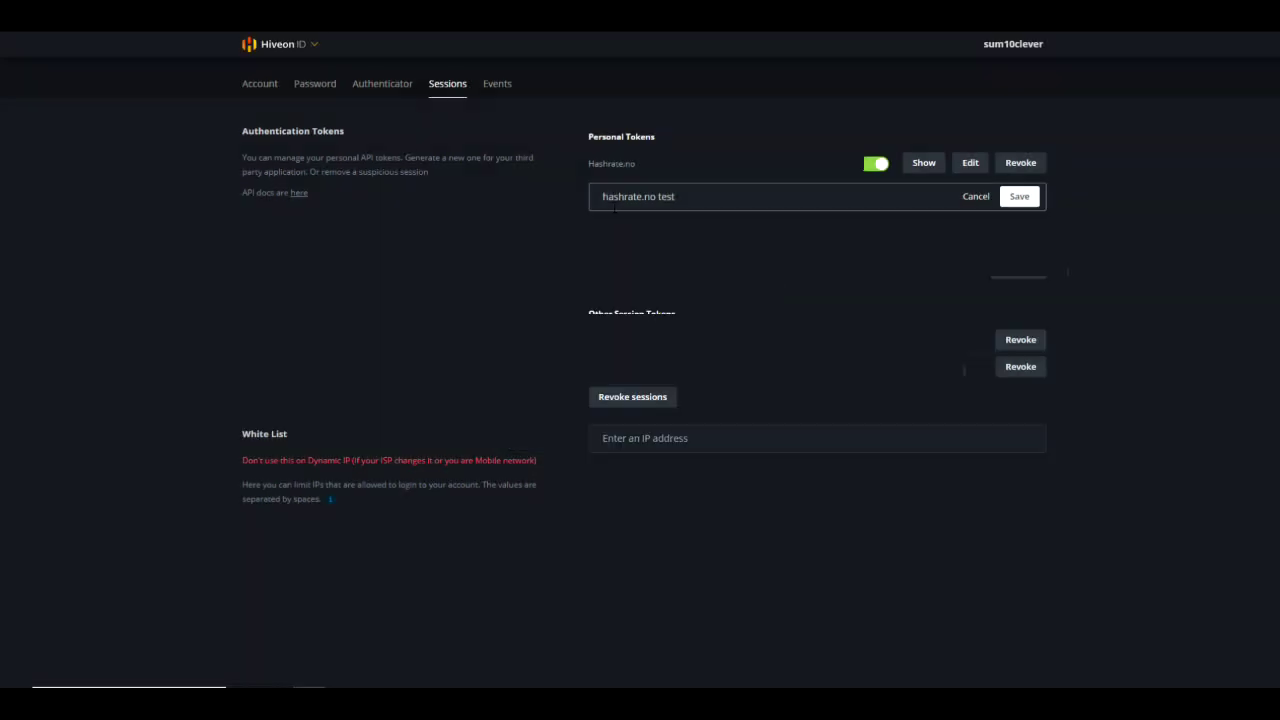
pyautogui.moveTo(598, 200); pyautogui.dragTo(733, 202)
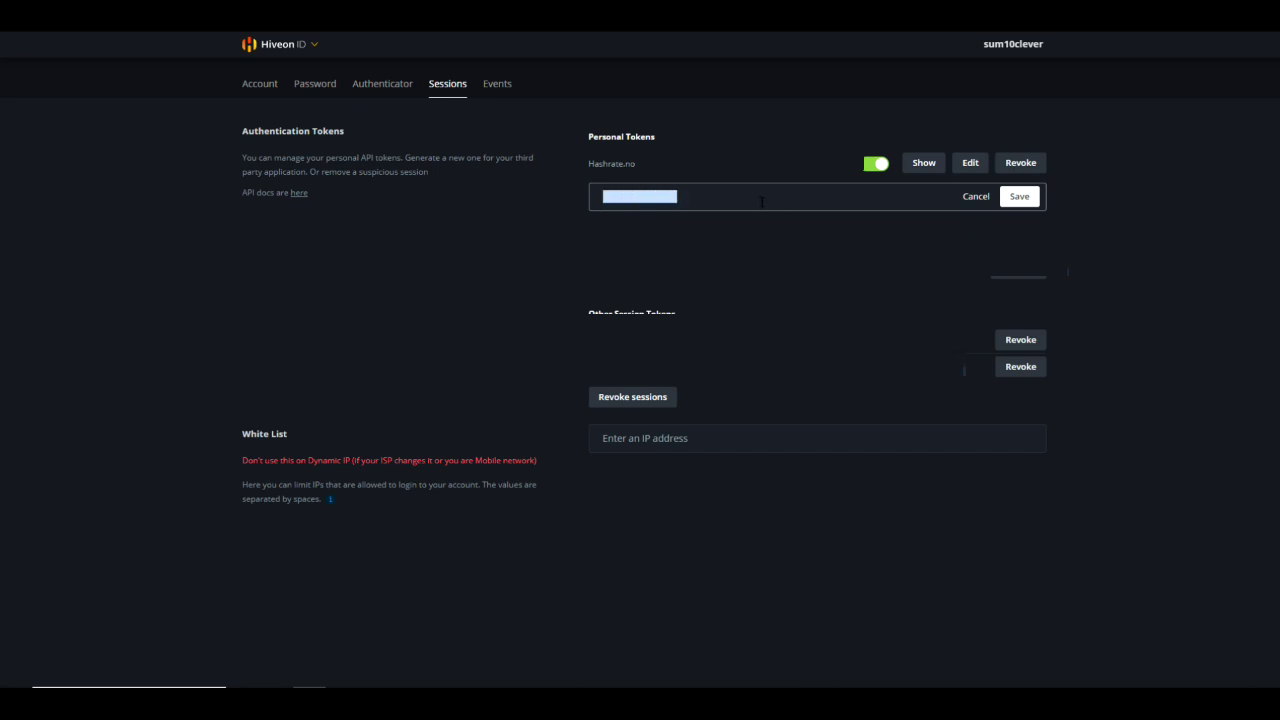
pyautogui.hotkey('ctrl', 'Tab')
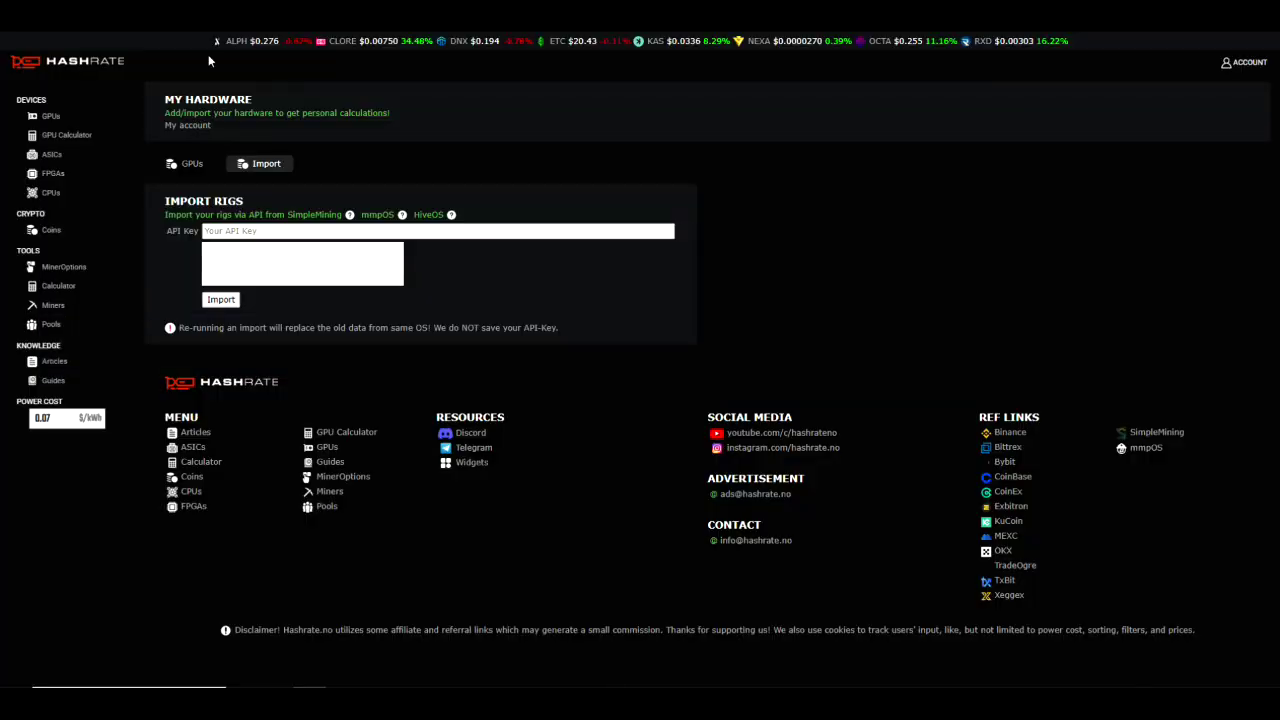
# Focus the API Key field on the import form without pasting anything.
pyautogui.rightClick(234, 232)
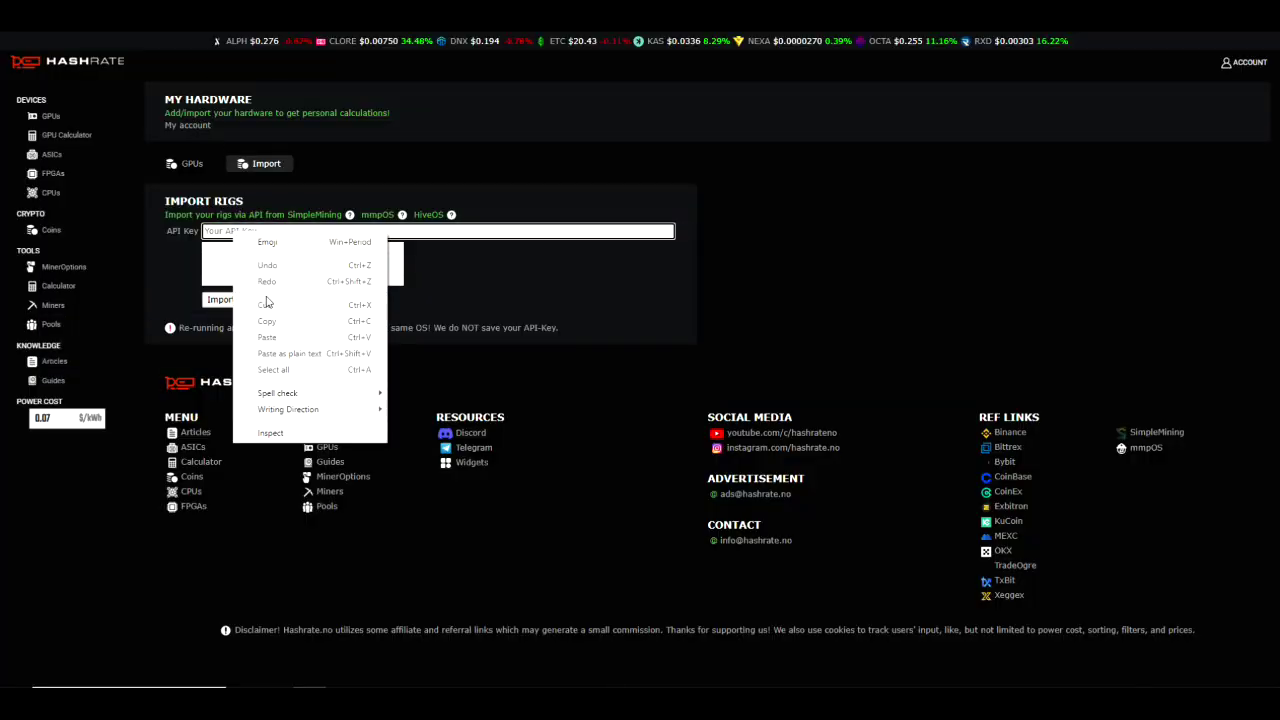
pyautogui.click(174, 250)
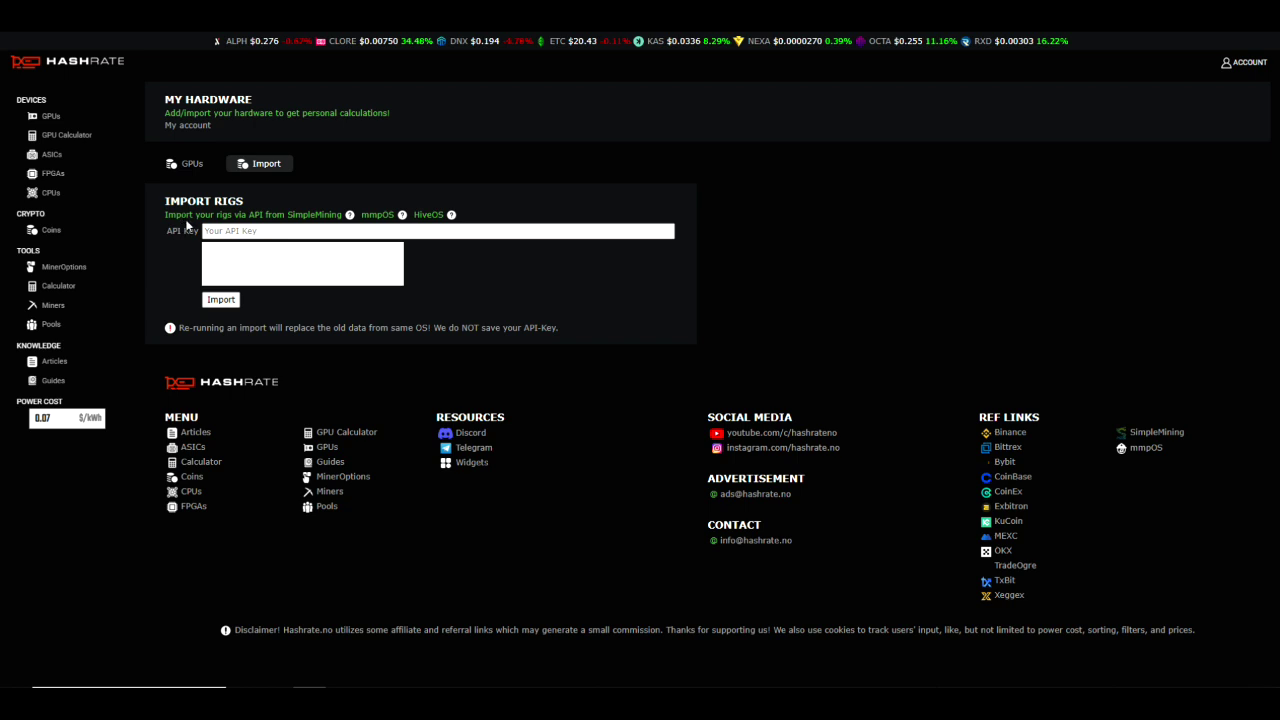
pyautogui.click(204, 230)
# Go to the personal coin dashboard through the Account page.
pyautogui.moveTo(1245, 62)
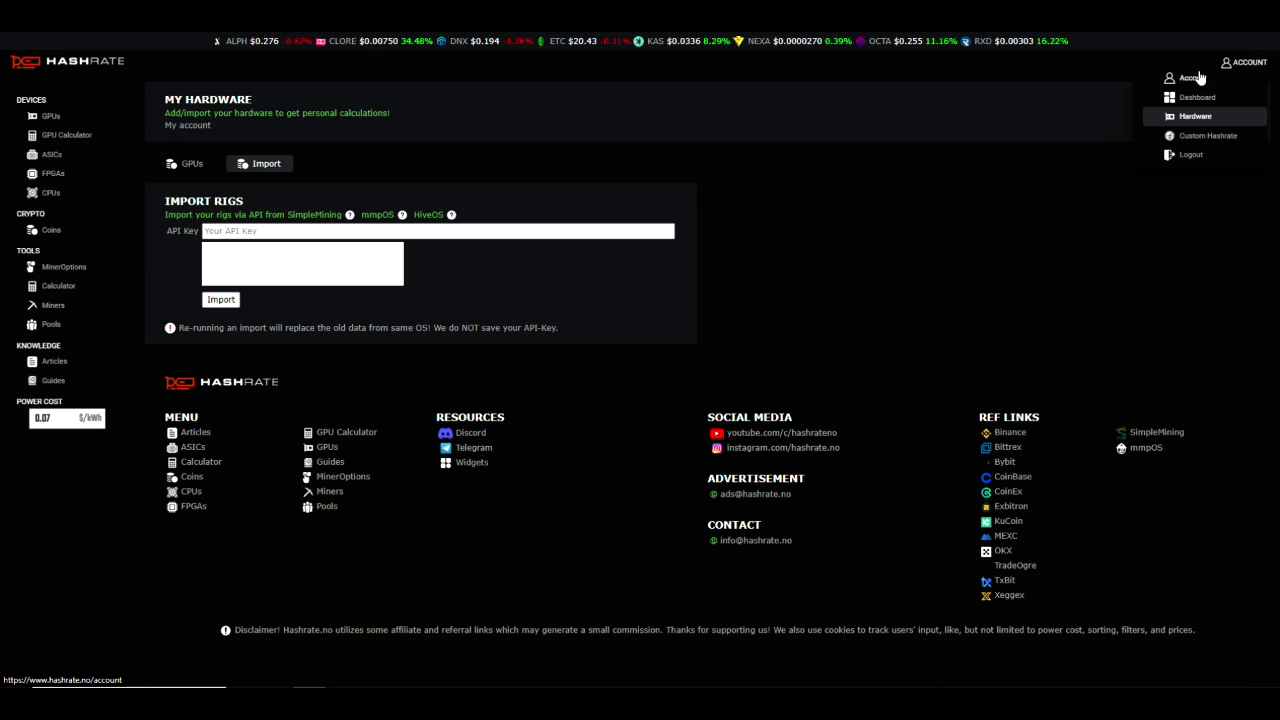
pyautogui.click(1195, 78)
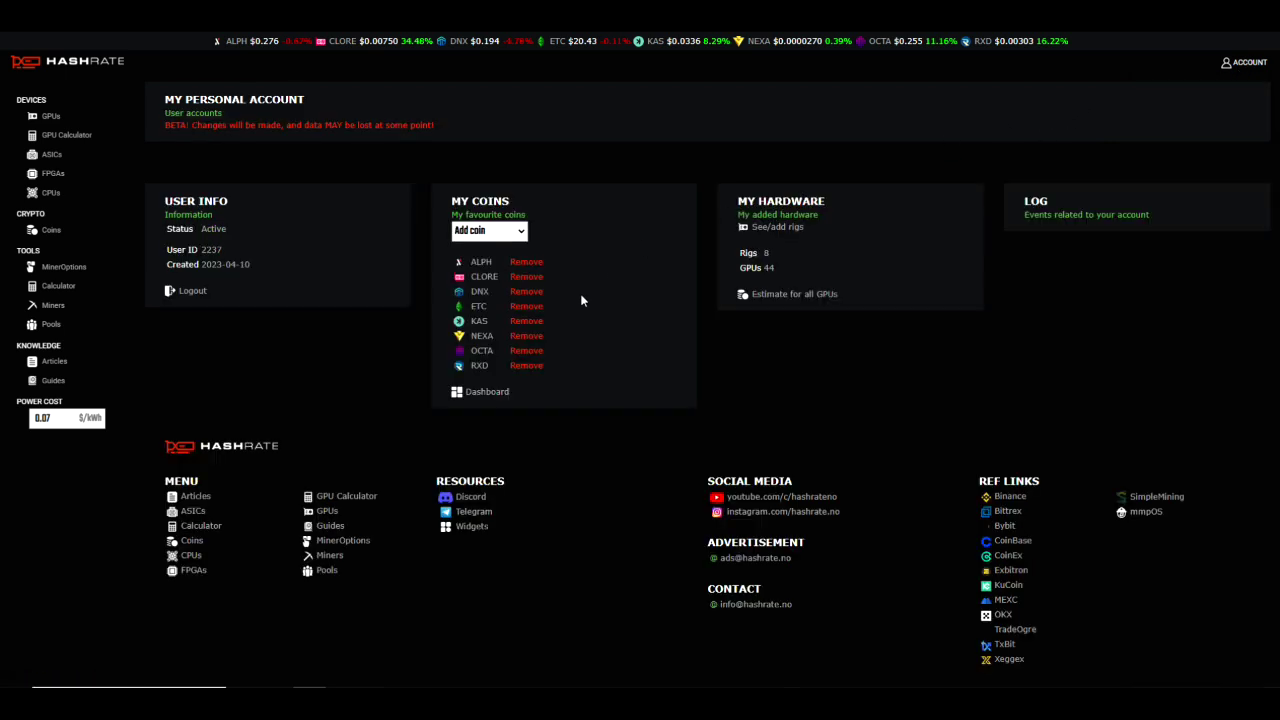
pyautogui.click(486, 394)
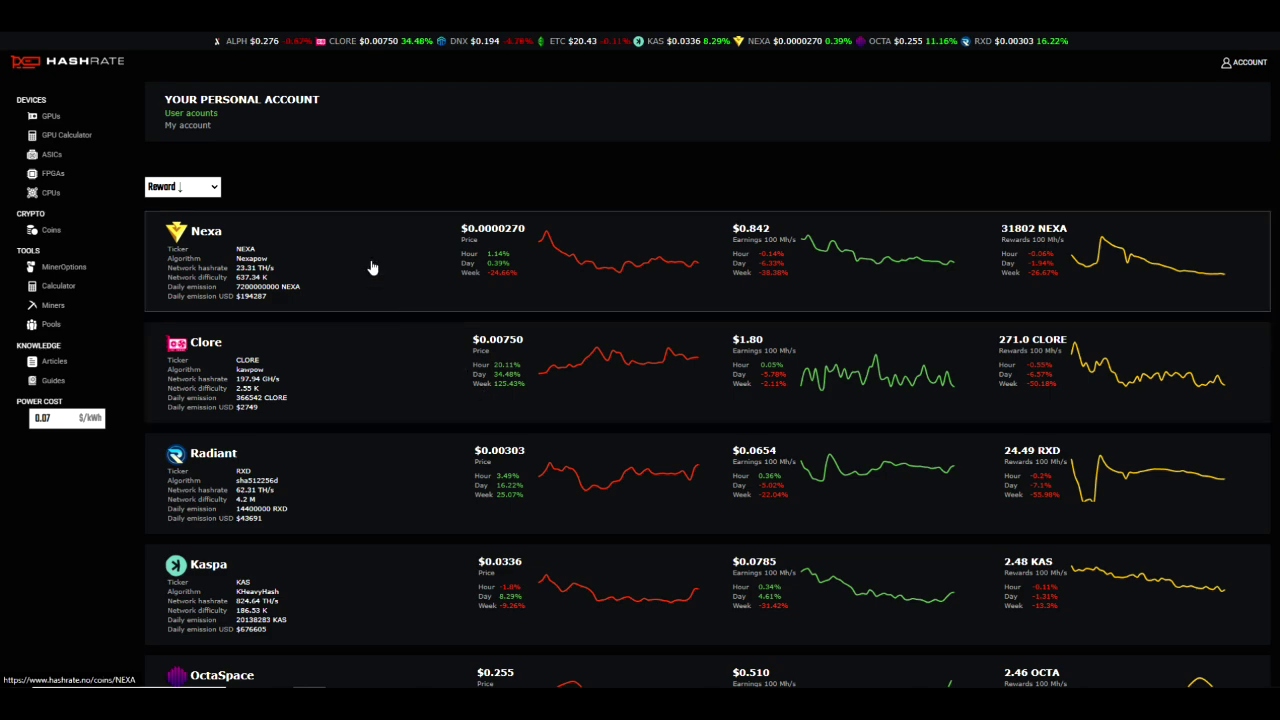
pyautogui.scroll(-2, 368, 264)
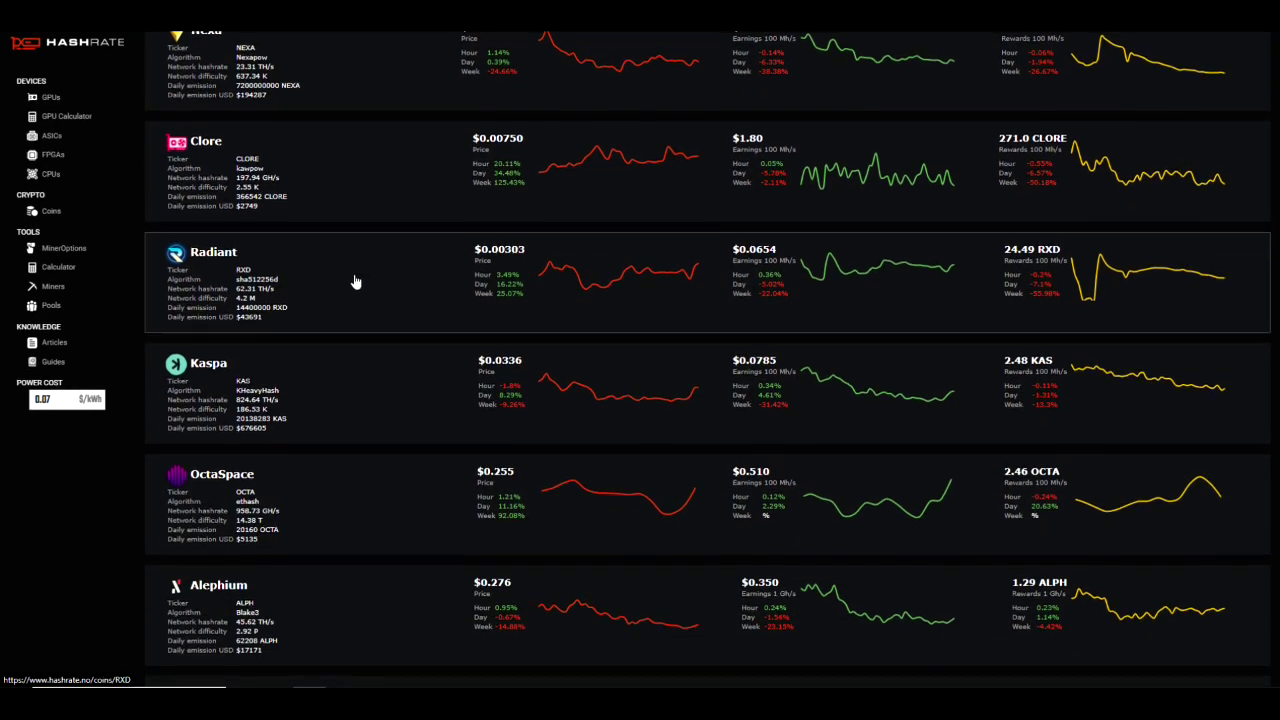
pyautogui.scroll(-5, 328, 339)
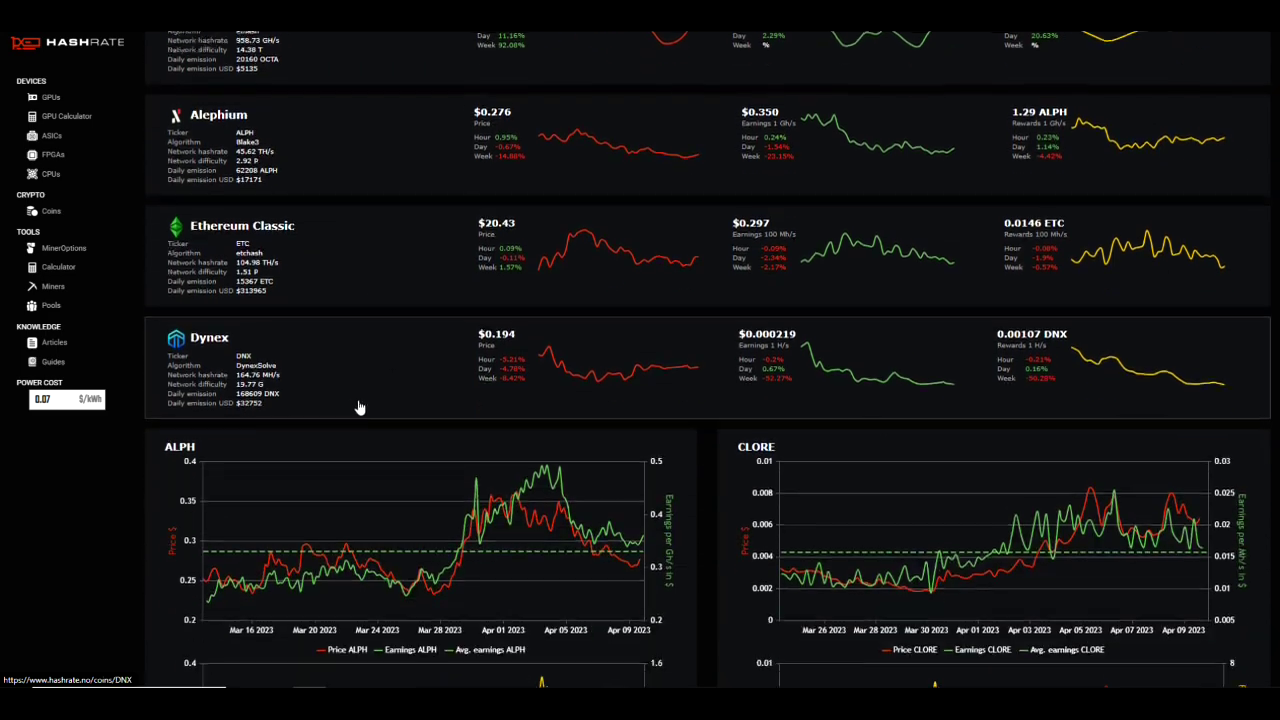
pyautogui.scroll(-2, 362, 404)
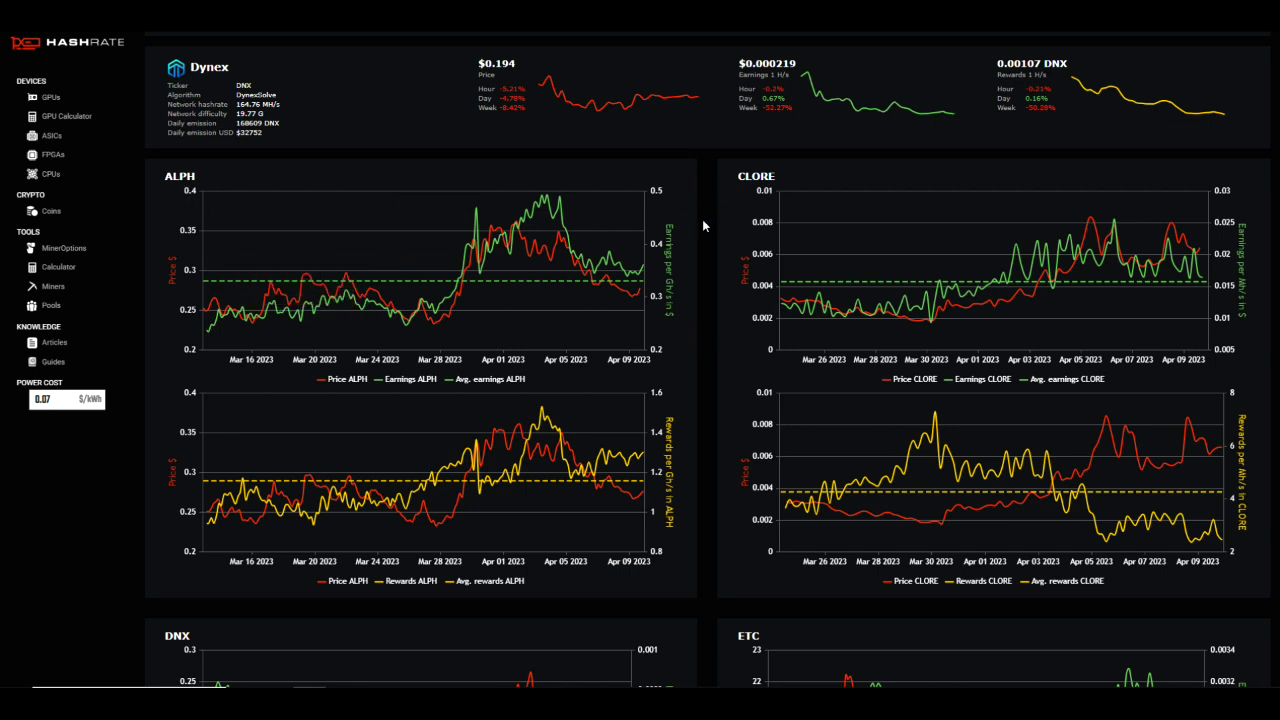
pyautogui.scroll(-1, 700, 230)
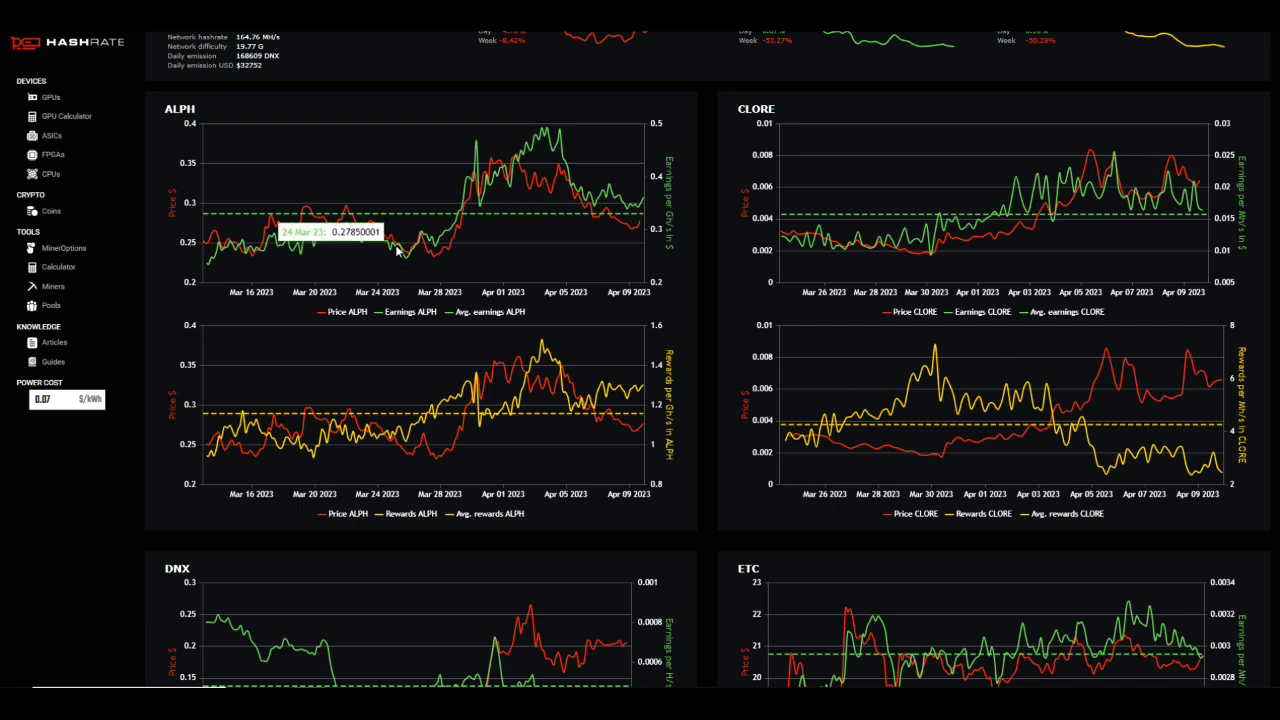
pyautogui.scroll(-1, 411, 336)
pyautogui.scroll(-1, 411, 336)
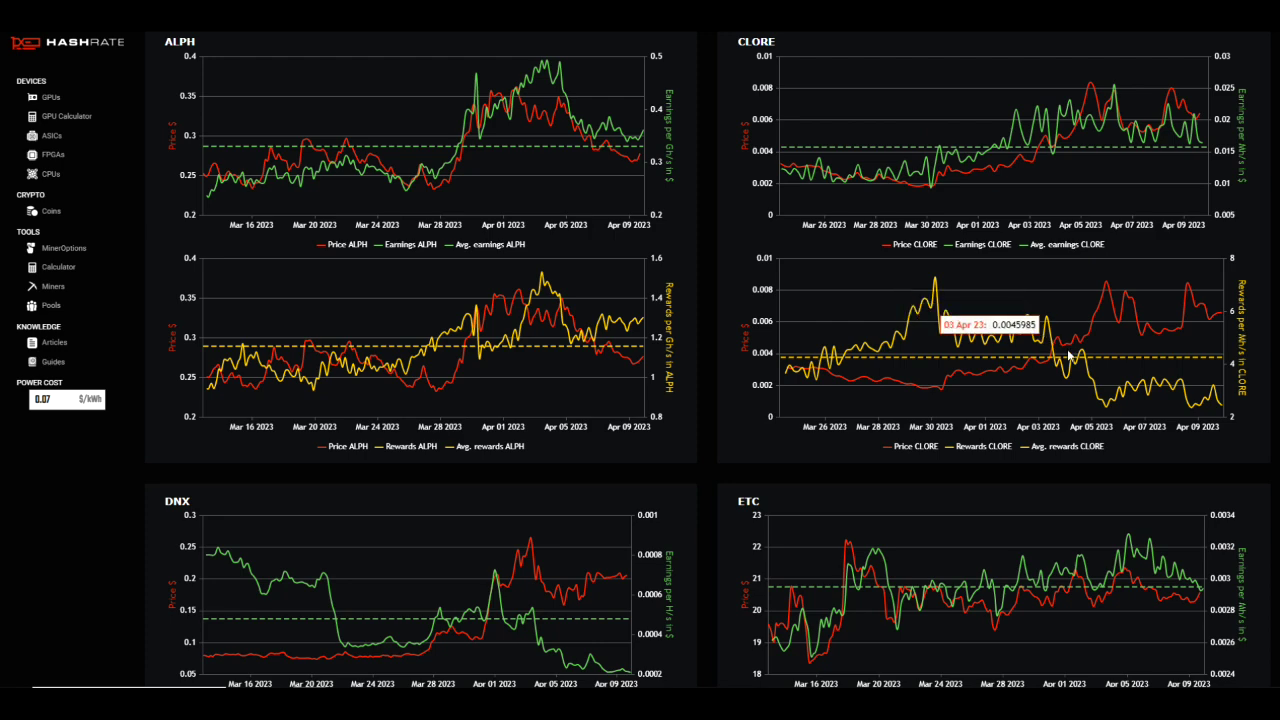
pyautogui.scroll(-1, 990, 412)
pyautogui.scroll(-3, 990, 412)
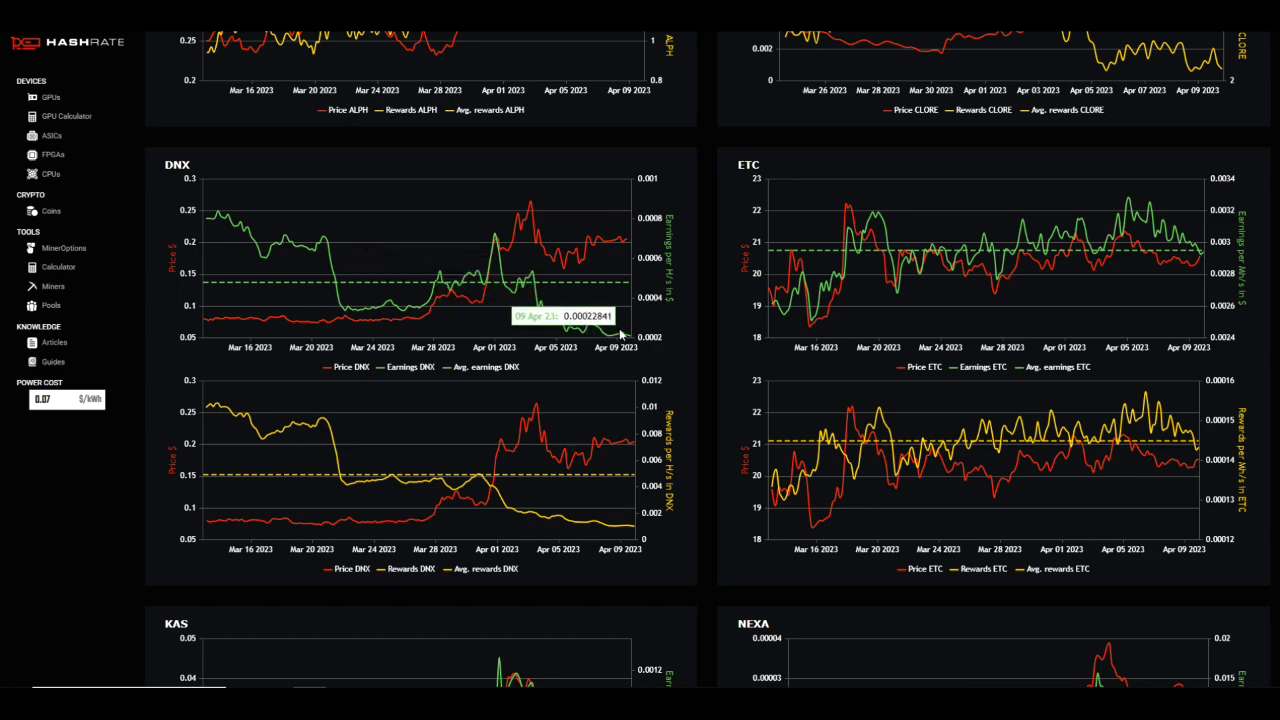
pyautogui.scroll(-1, 617, 333)
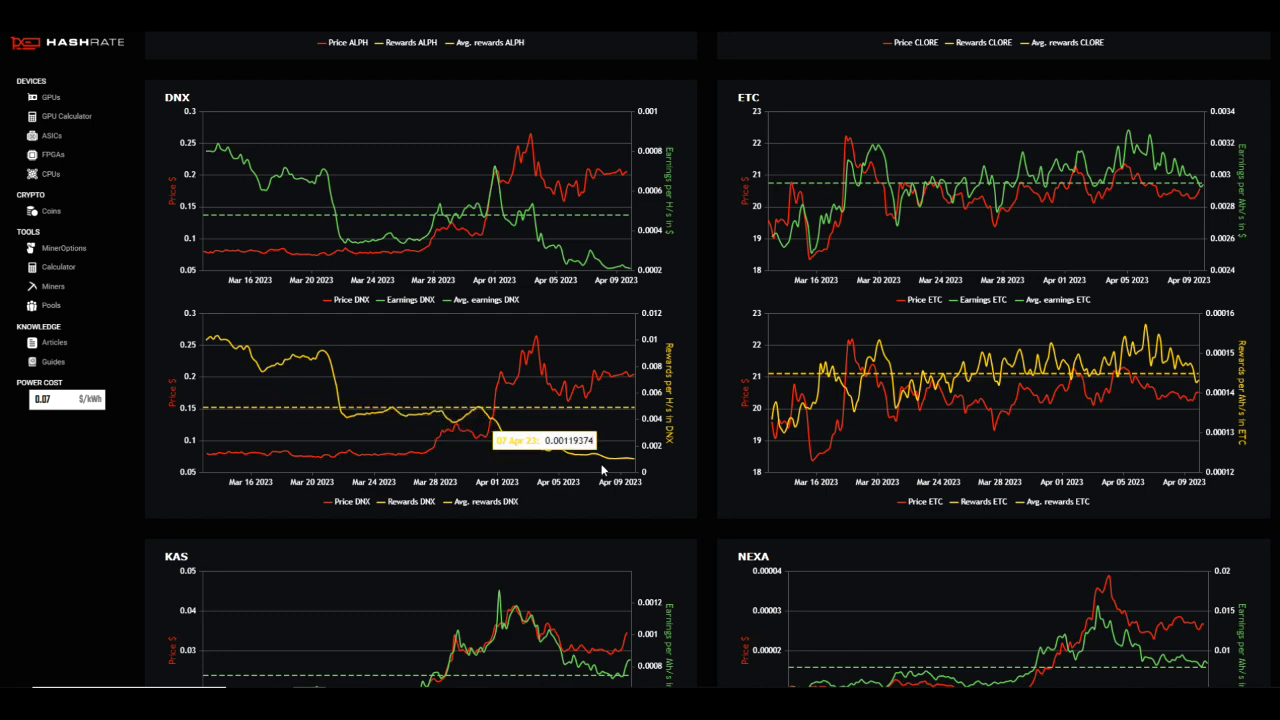
pyautogui.scroll(-1, 700, 425)
pyautogui.scroll(-3, 700, 425)
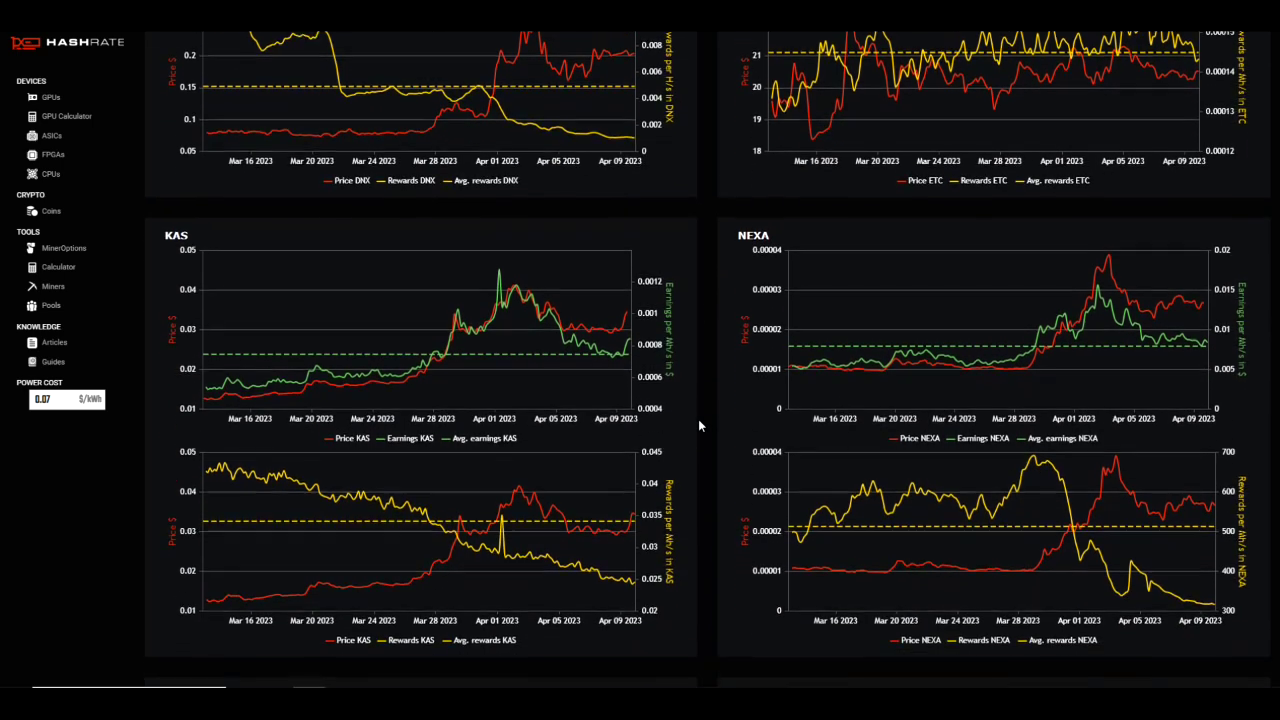
pyautogui.scroll(-1, 698, 425)
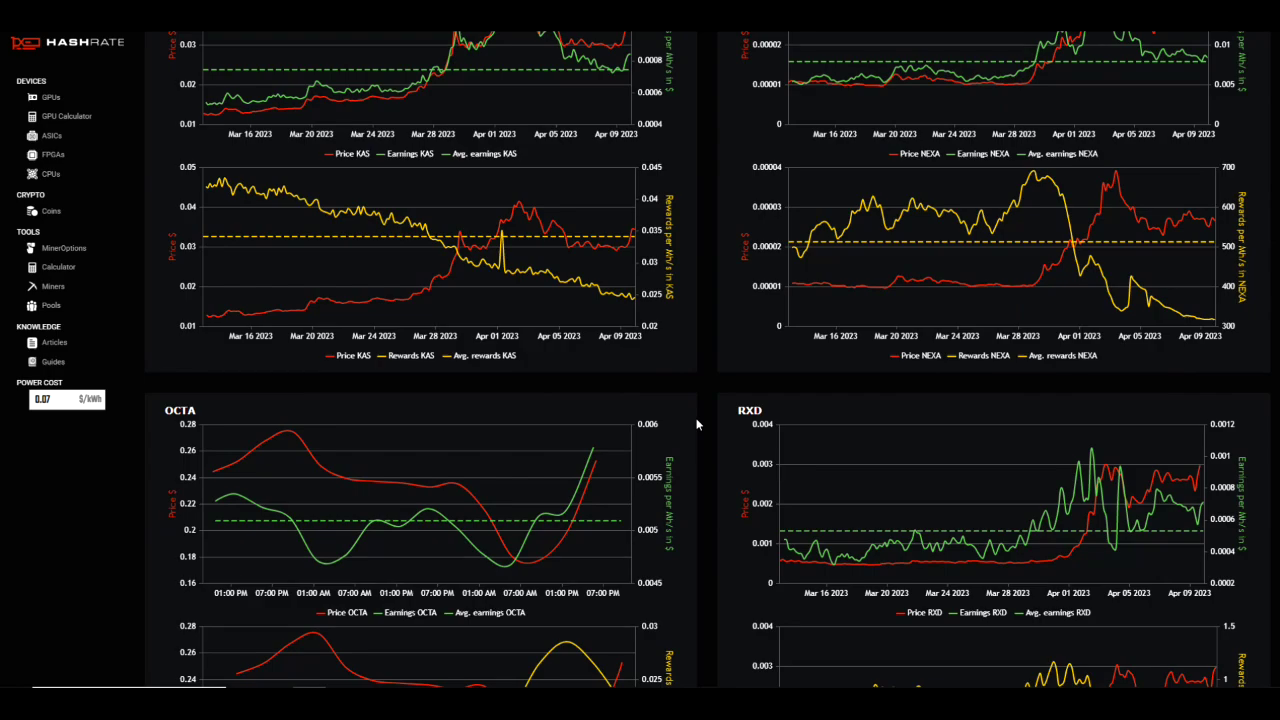
pyautogui.scroll(-2, 697, 425)
pyautogui.scroll(10, 698, 421)
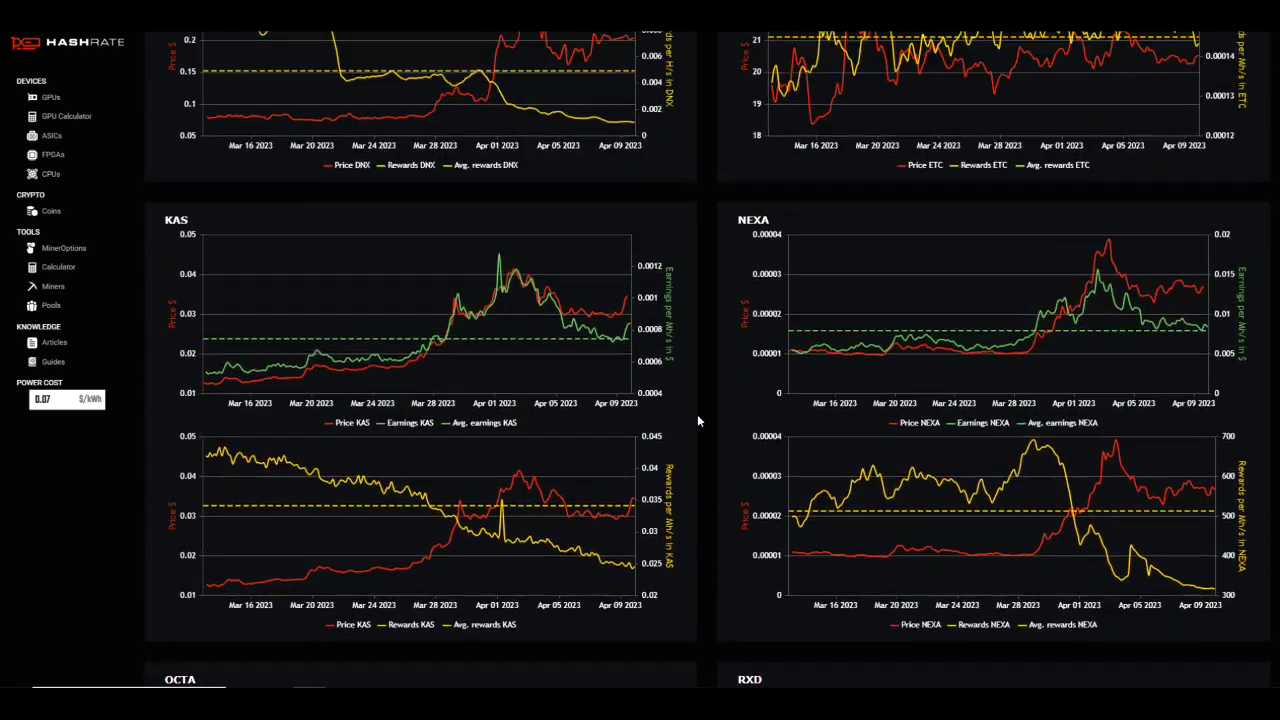
pyautogui.scroll(12, 698, 421)
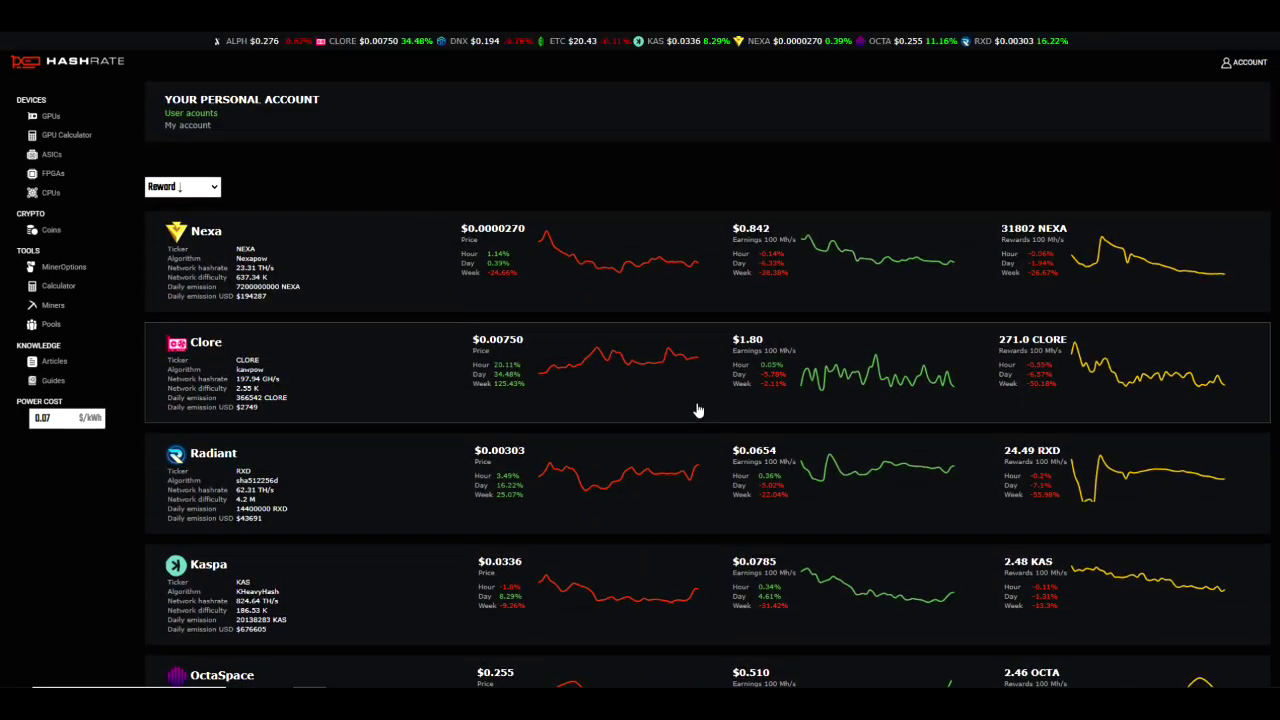
pyautogui.click(1248, 66)
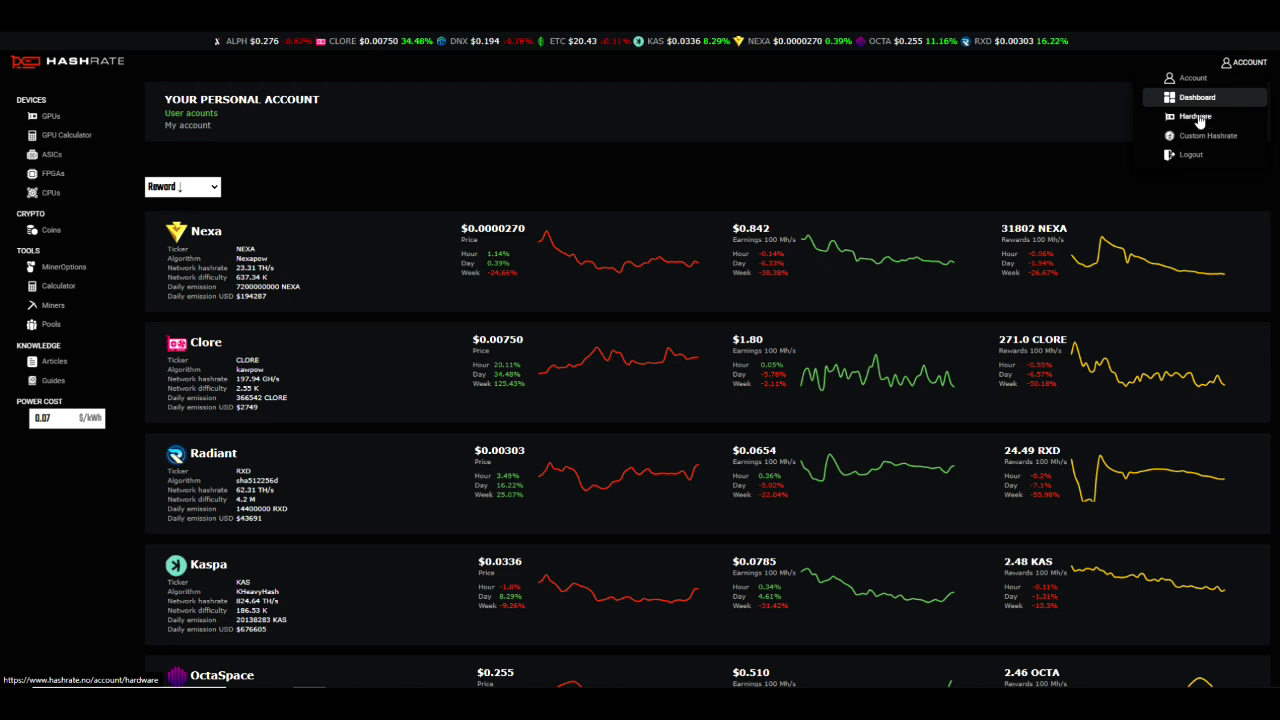
# Launch the rig estimate for ALDERAAN's six RTX 3070 Ti cards from My Hardware.
pyautogui.click(1199, 119)
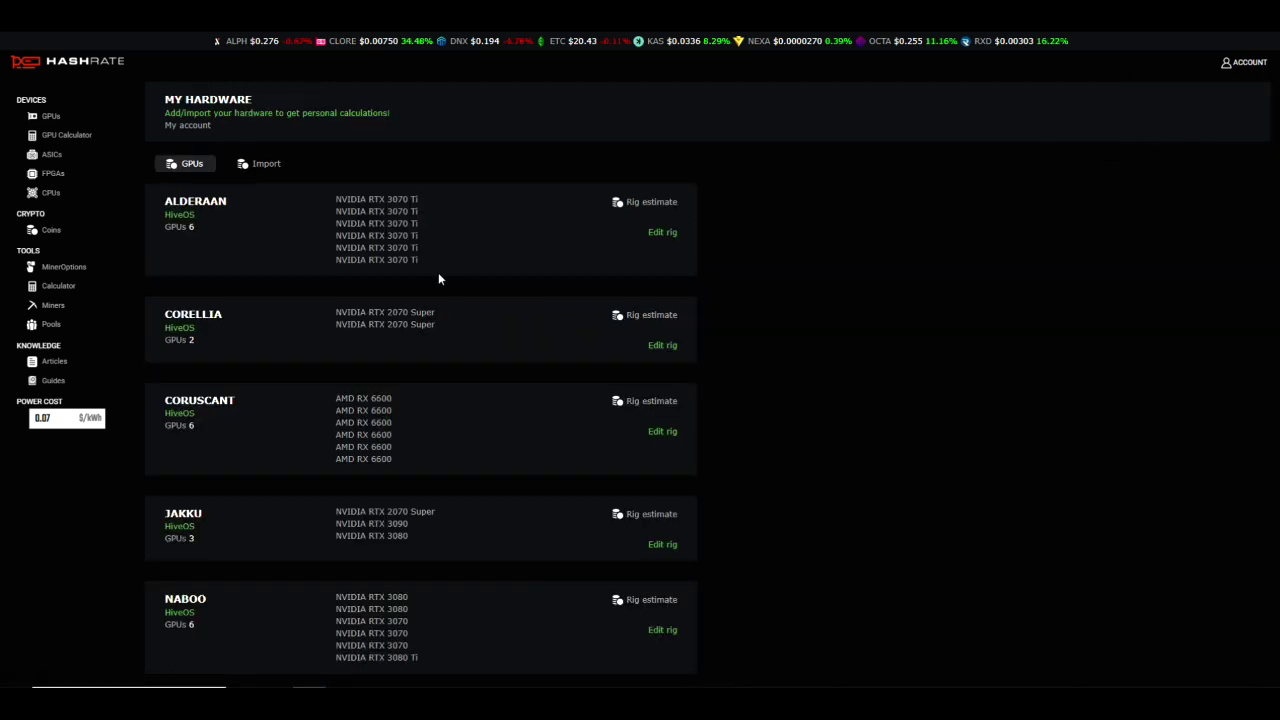
pyautogui.scroll(-5, 390, 338)
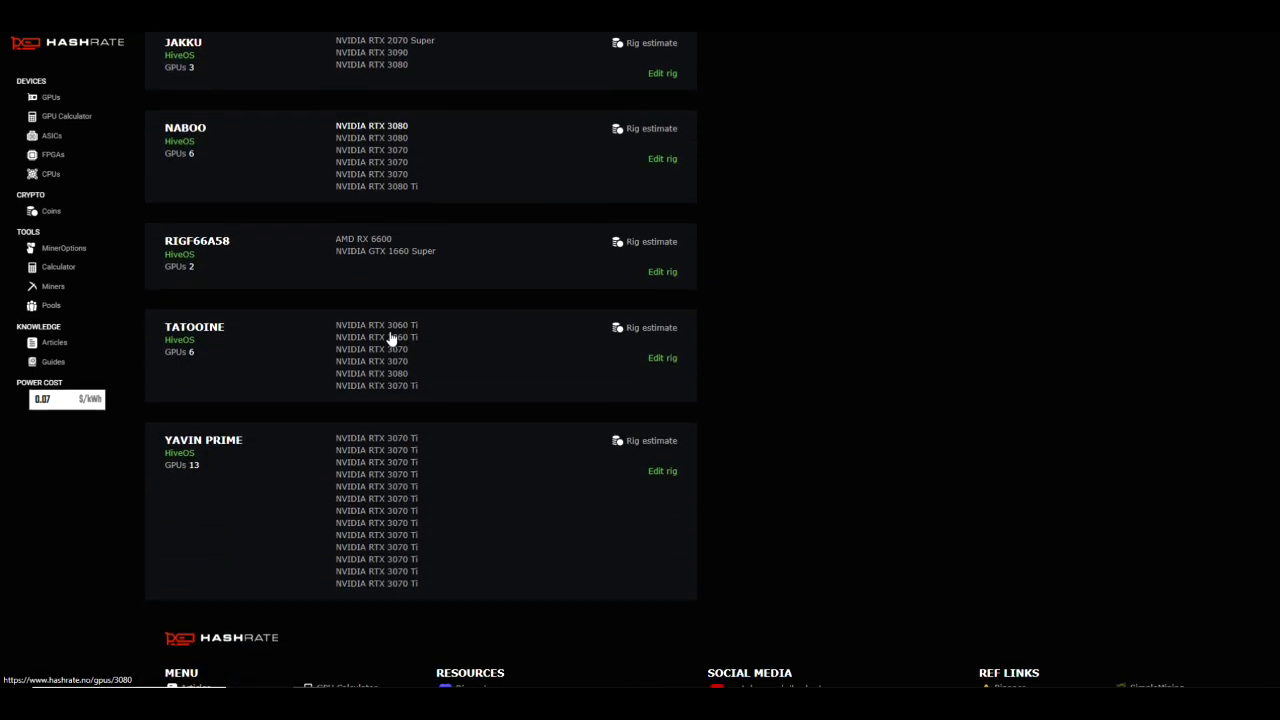
pyautogui.scroll(2, 390, 338)
pyautogui.scroll(3, 390, 338)
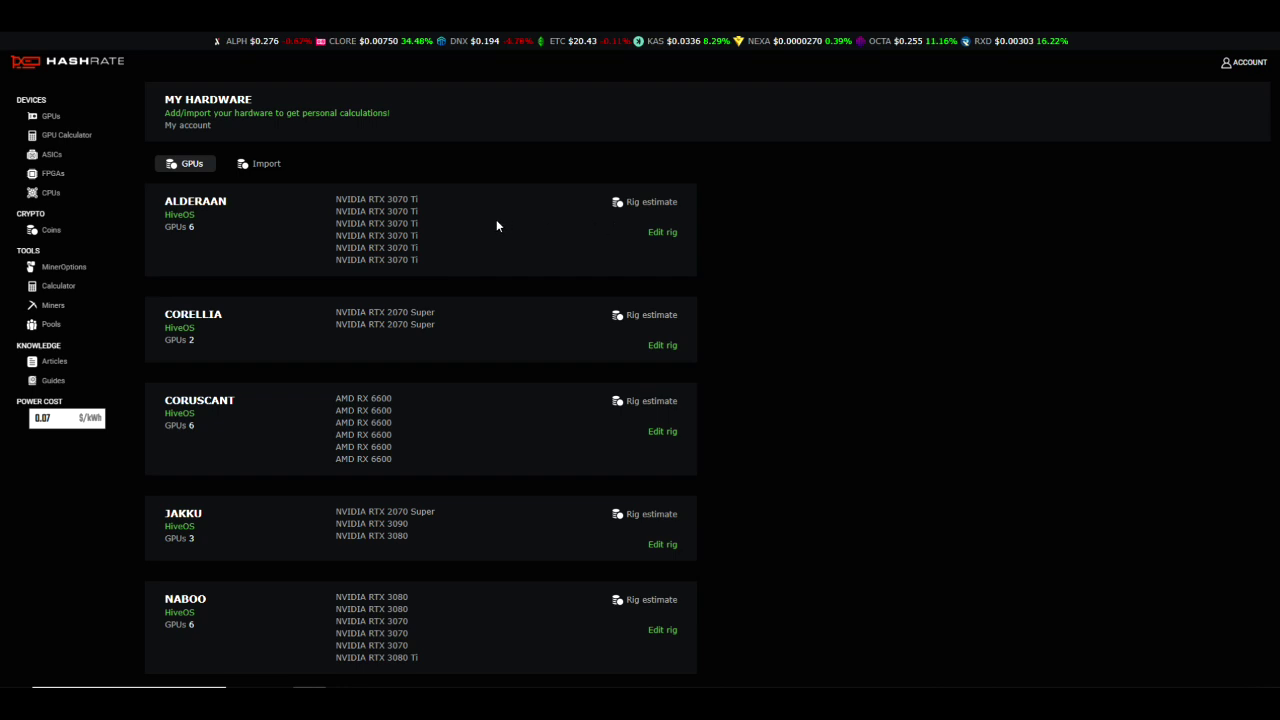
pyautogui.click(663, 205)
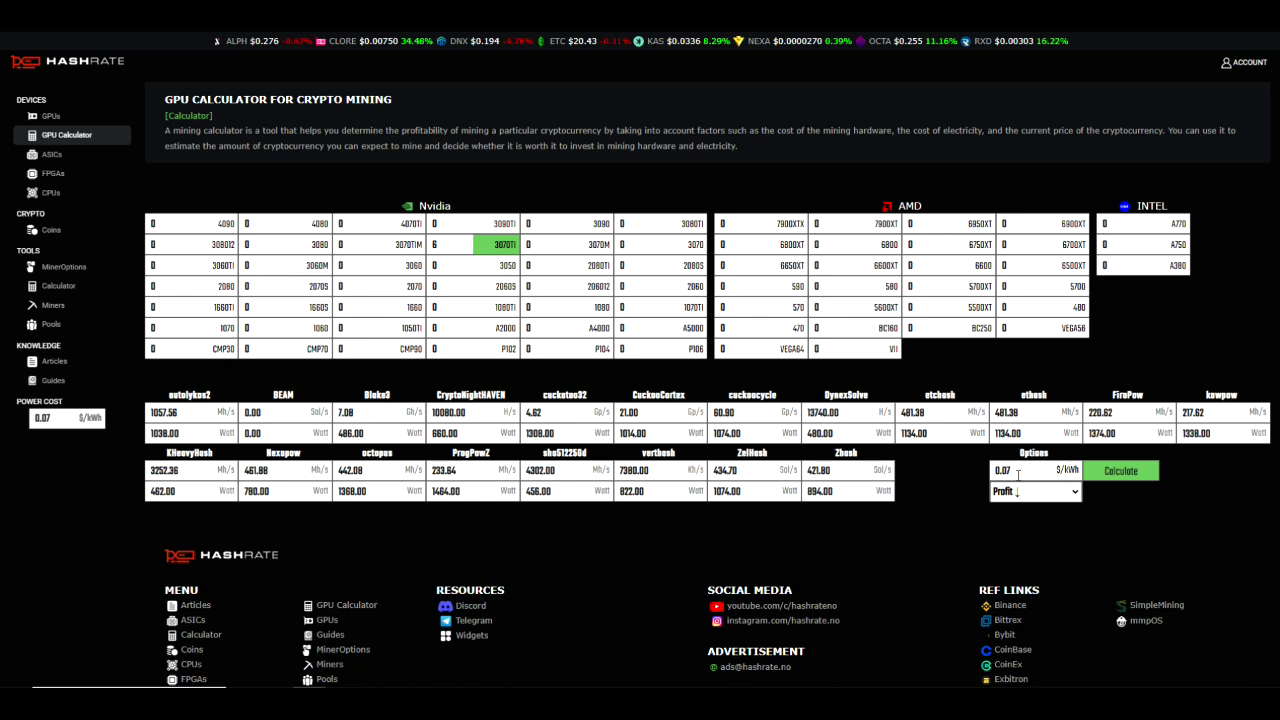
# Calculate per-coin earnings for ALDERAAN's six 3070 Ti cards and scroll through the results.
pyautogui.click(1132, 480)
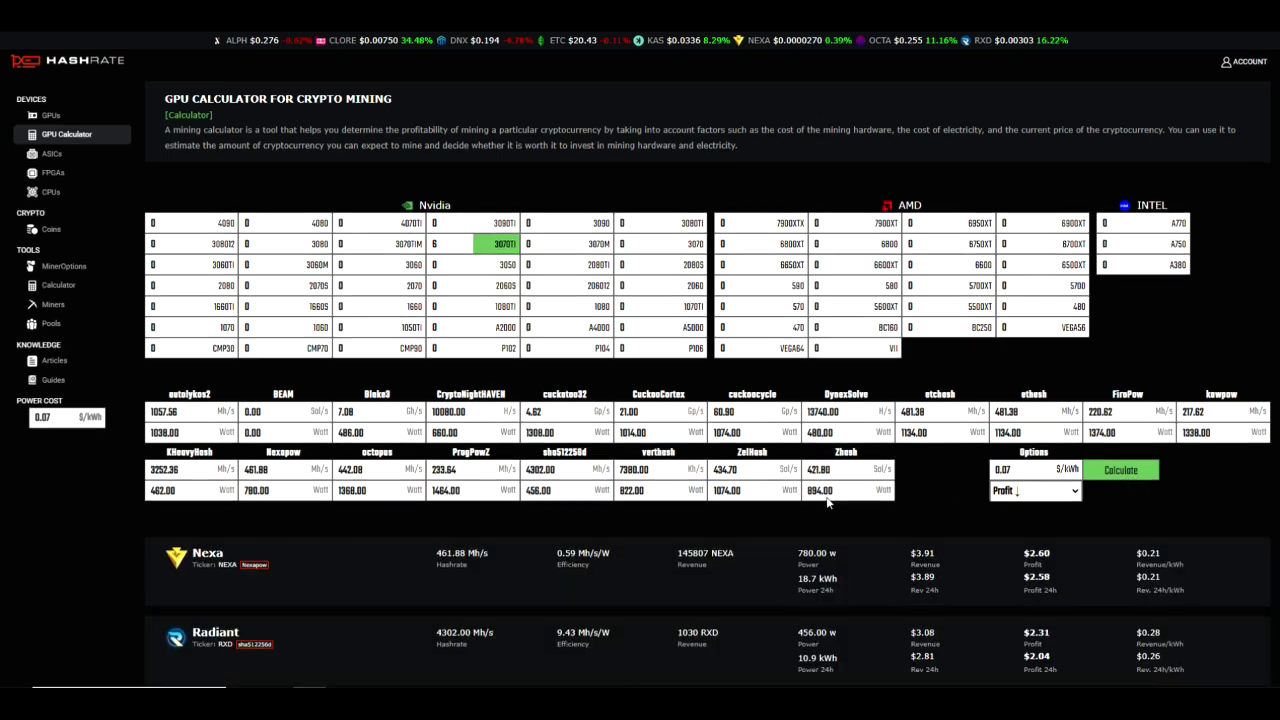
pyautogui.scroll(-3, 771, 486)
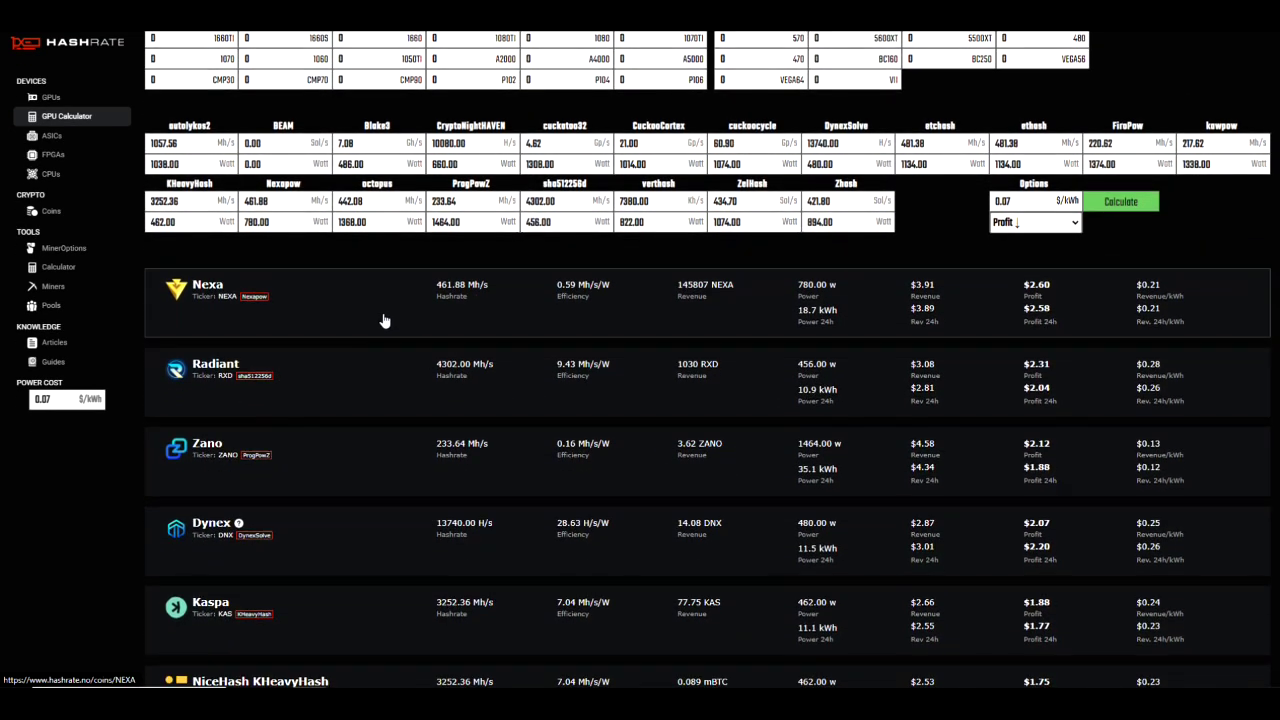
pyautogui.scroll(-2, 391, 490)
pyautogui.scroll(-6, 393, 510)
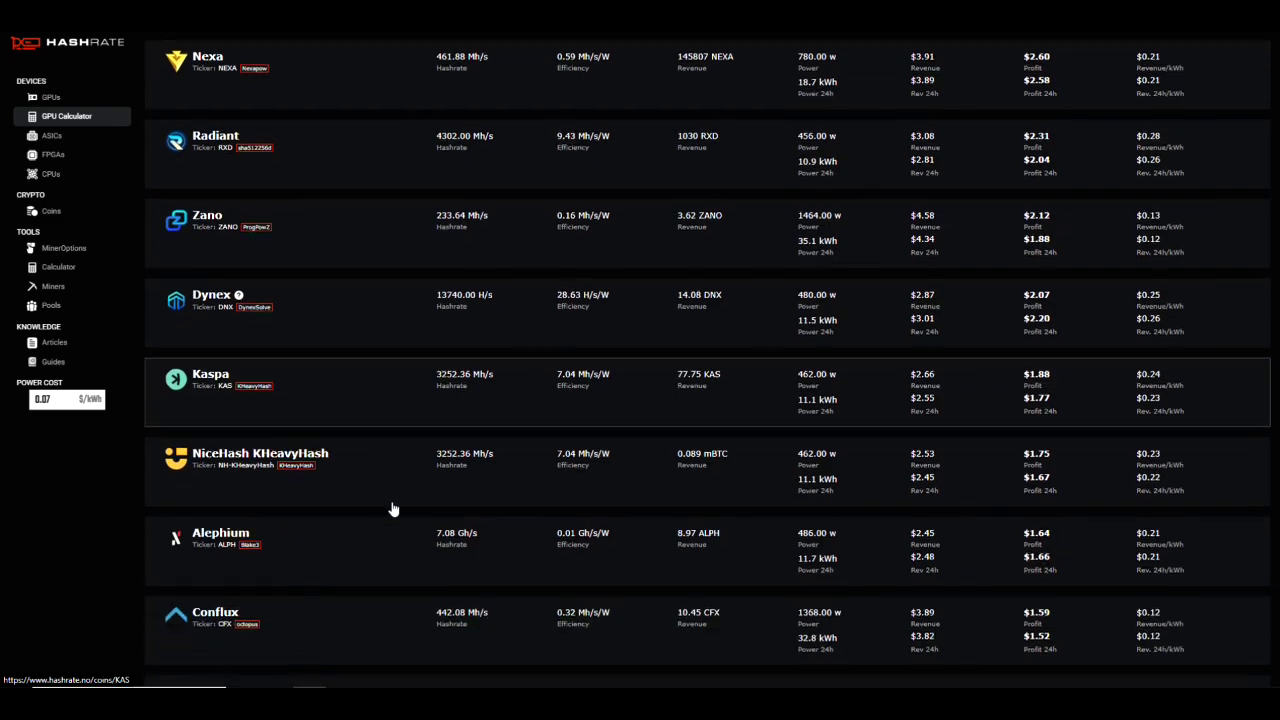
pyautogui.scroll(12, 391, 508)
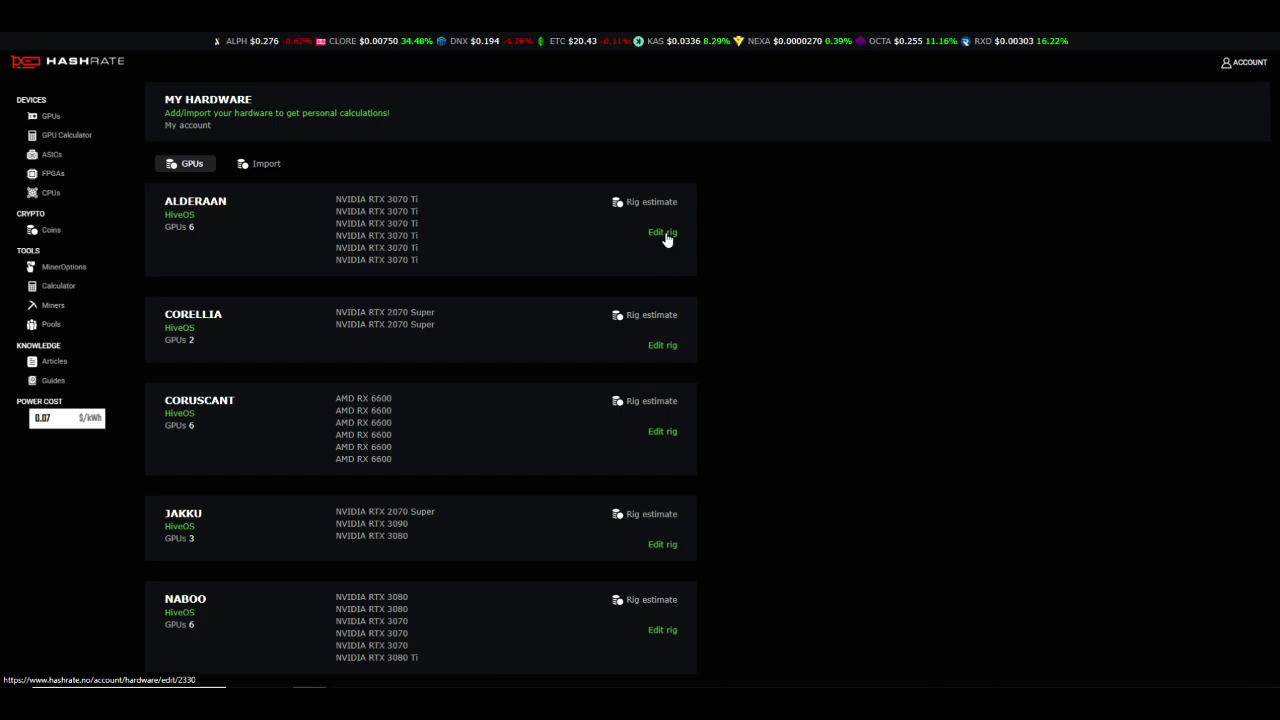
pyautogui.click(664, 234)
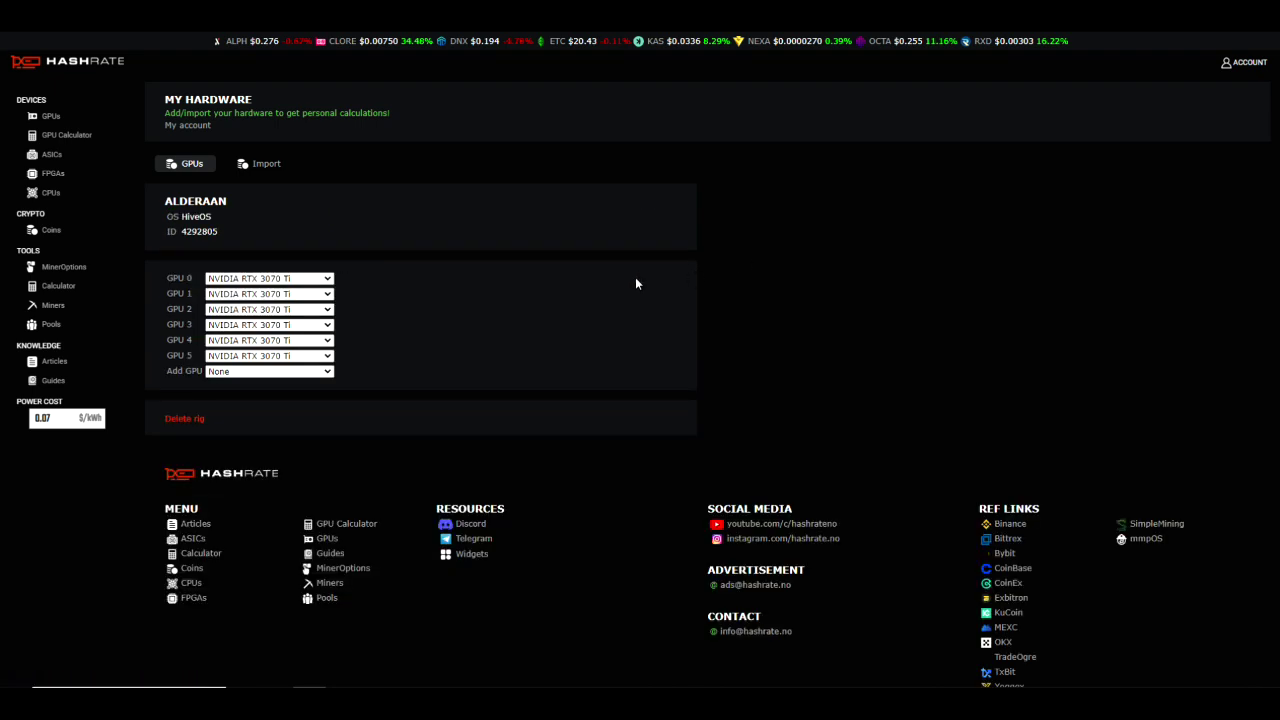
pyautogui.click(231, 375)
pyautogui.scroll(-2, 269, 467)
pyautogui.scroll(-8, 269, 467)
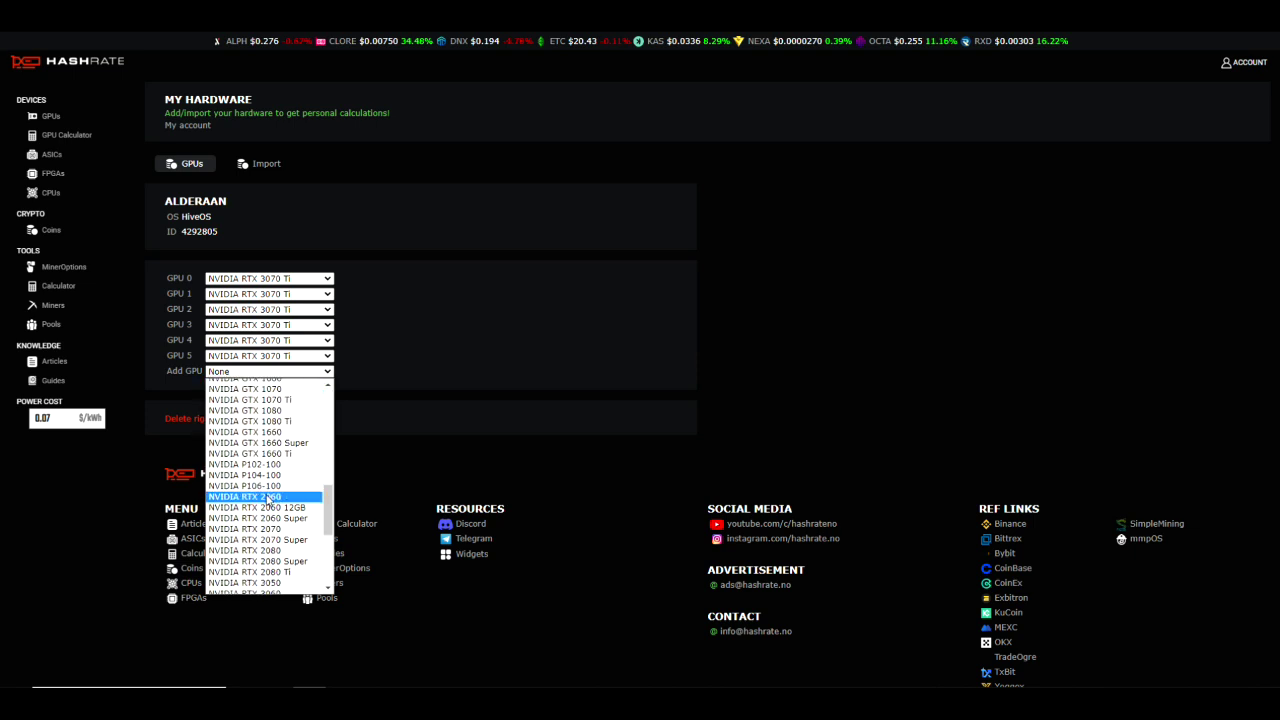
pyautogui.click(453, 362)
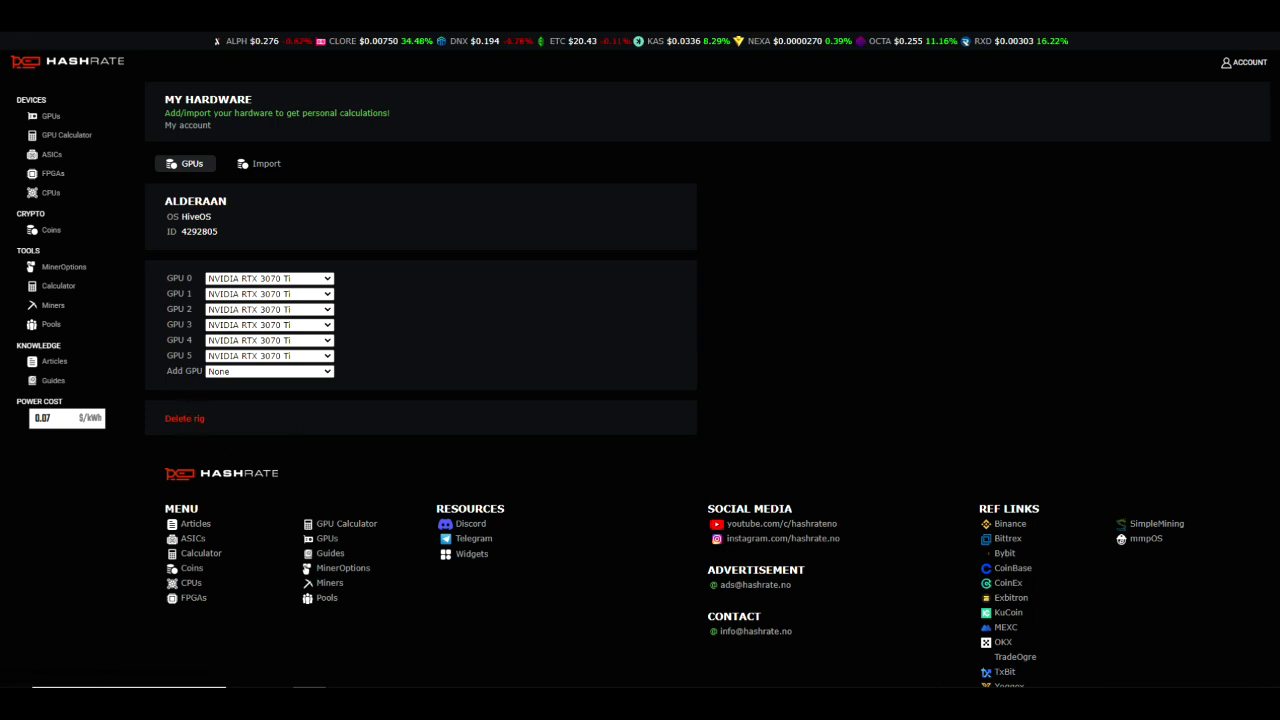
pyautogui.hotkey('alt', 'Left')
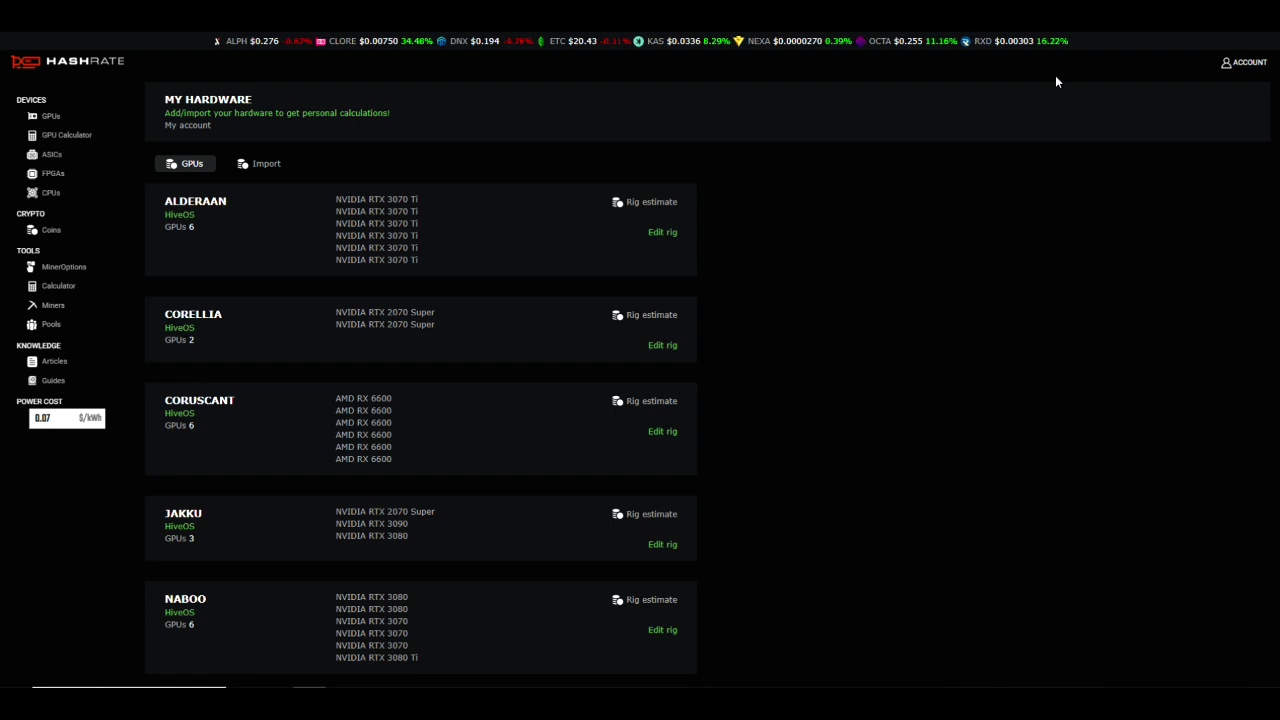
# Go to Account > Custom Hashrate and select the Nvidia RTX 3070 Ti tile.
pyautogui.click(1249, 72)
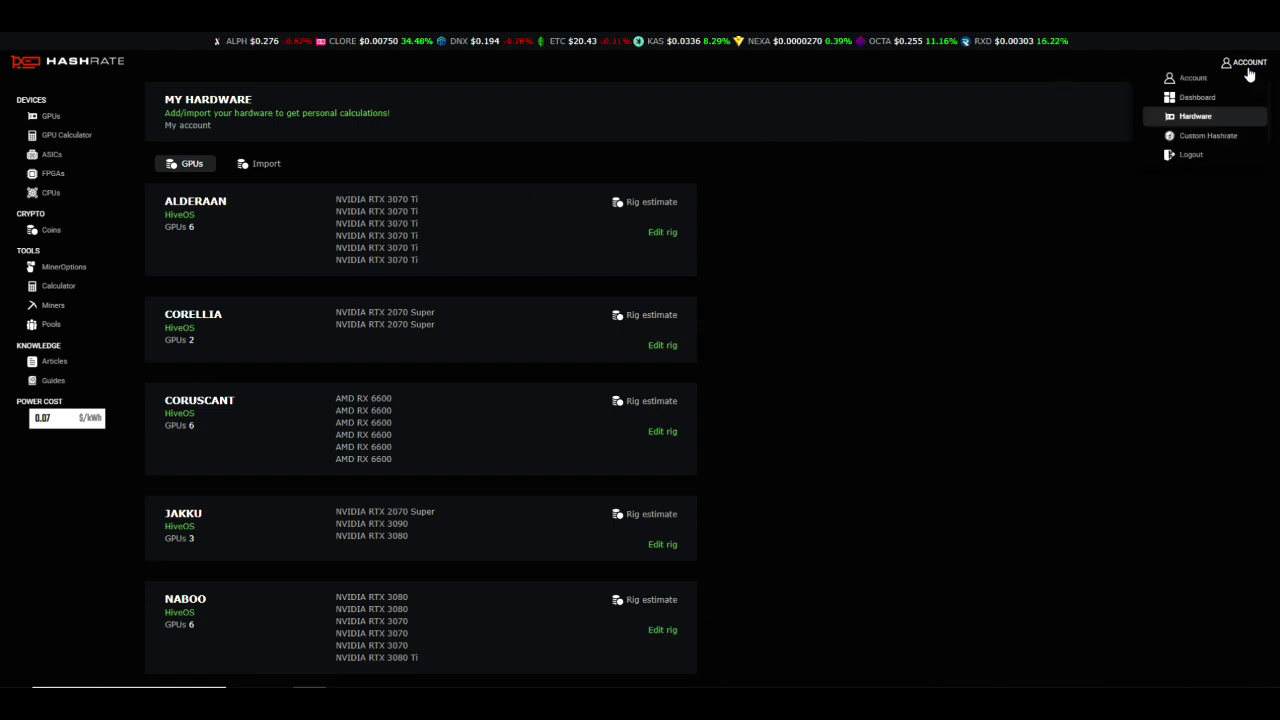
pyautogui.click(1215, 137)
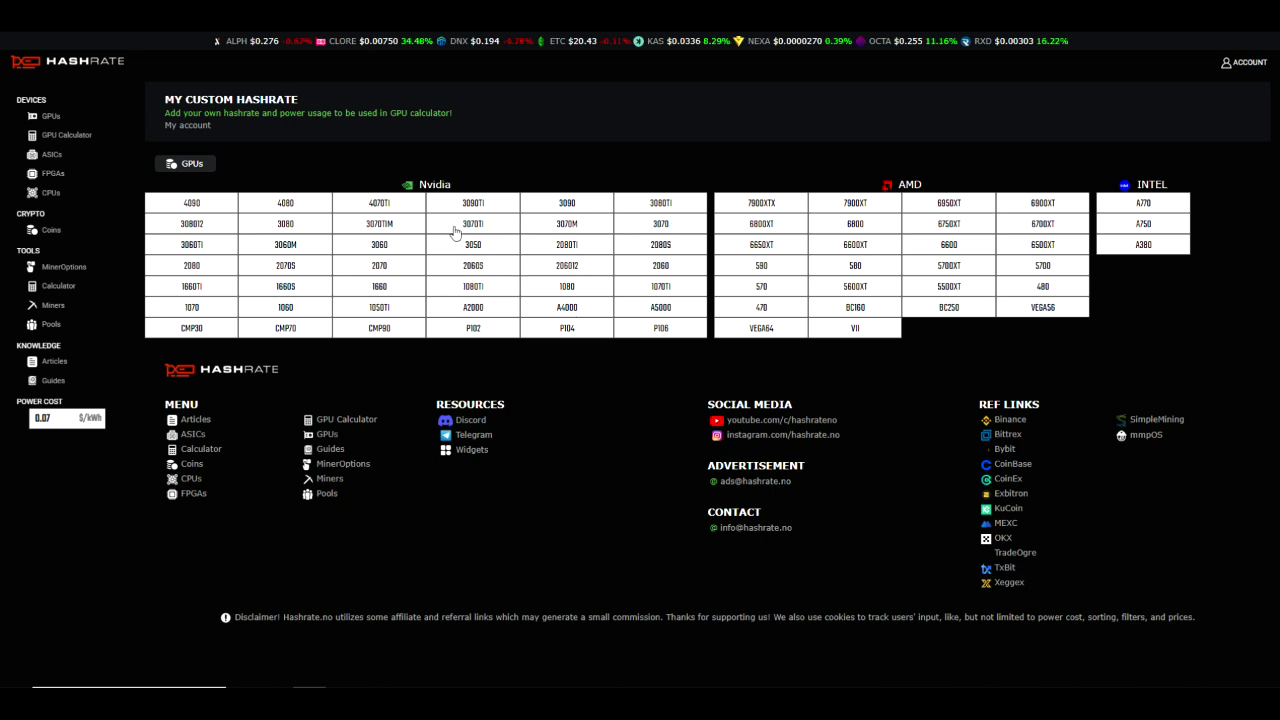
pyautogui.click(490, 229)
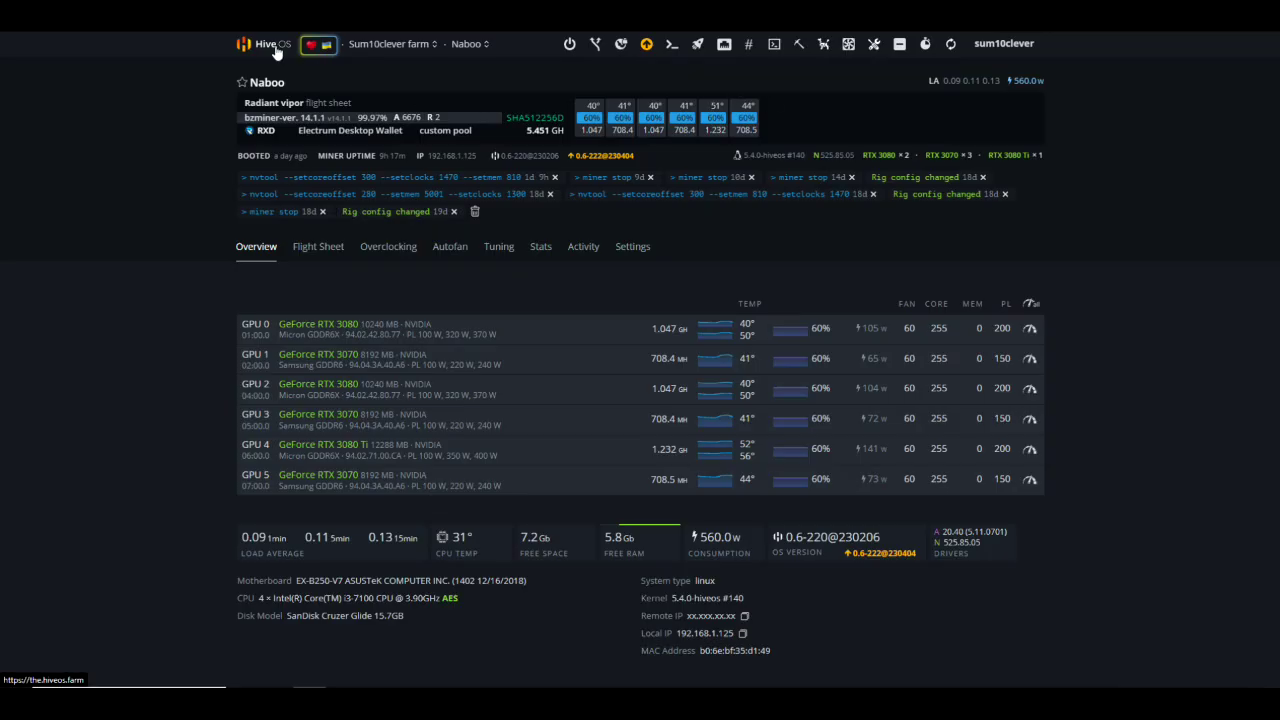
# In Hive OS, go from the farms overview to the Yavin Prime worker to check its 3070 Ti Nexa stats.
pyautogui.click(276, 52)
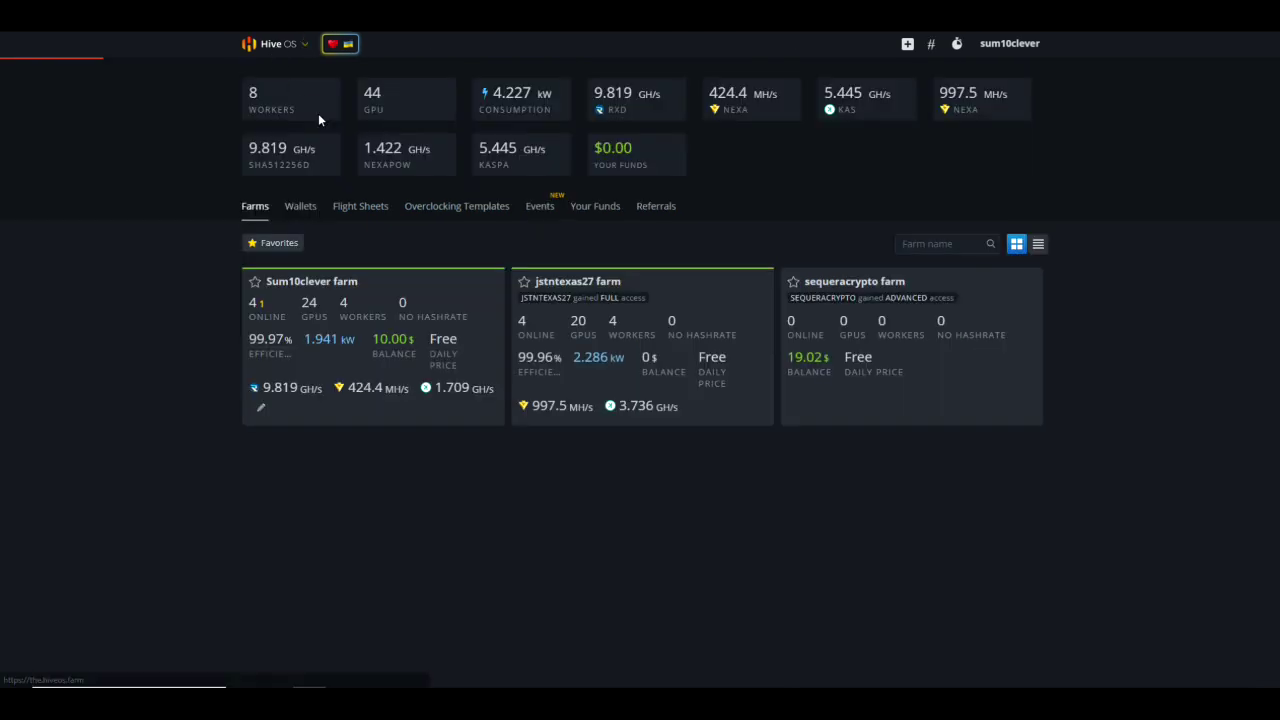
pyautogui.click(640, 285)
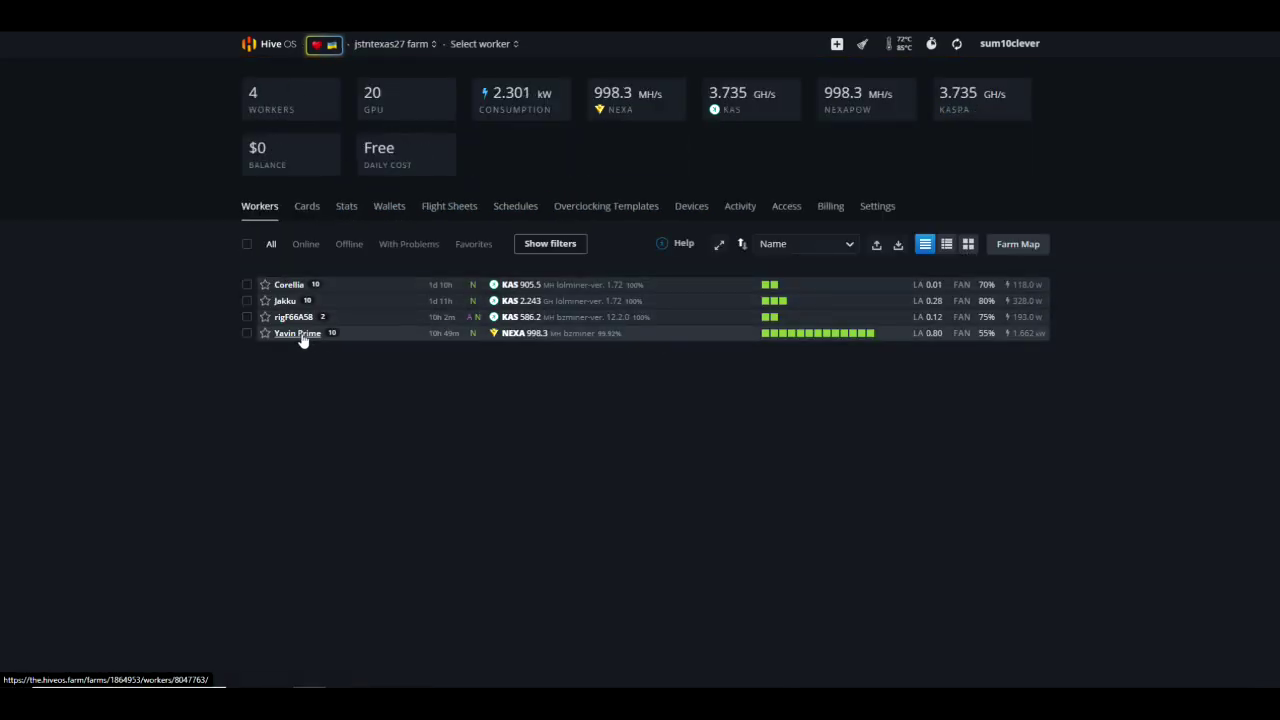
pyautogui.click(302, 336)
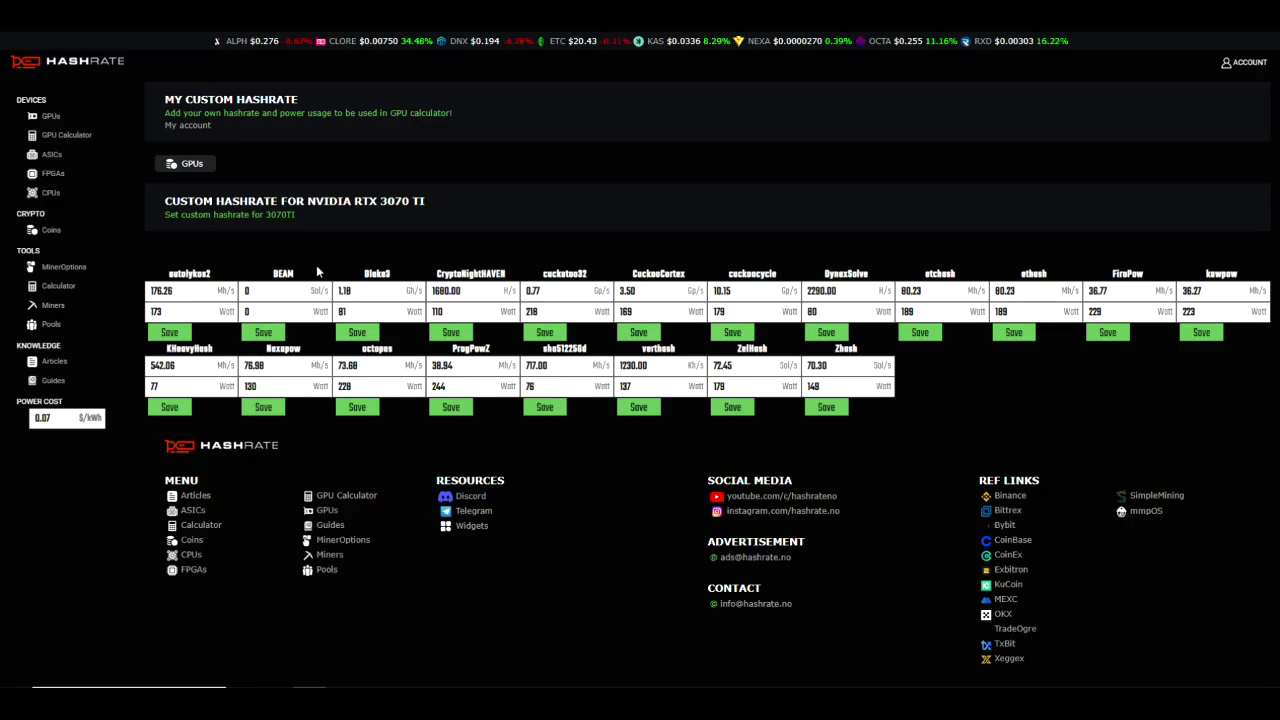
# Replace the RTX 3070 Ti Nexapow values with 77.3 Mh/s and 122 W, then save.
pyautogui.doubleClick(262, 366)
pyautogui.write('77.3')
pyautogui.doubleClick(257, 386)
pyautogui.write('122')
pyautogui.click(264, 410)
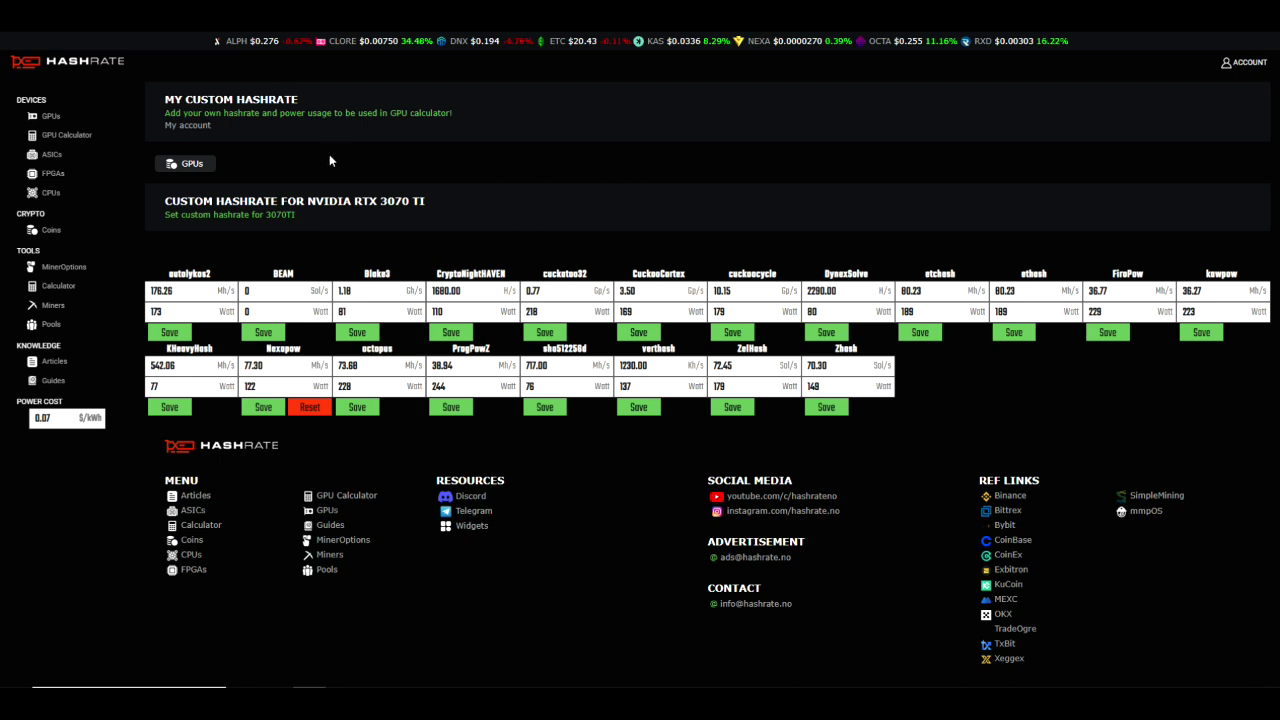
pyautogui.click(1236, 62)
# Go to the Account dashboard and review the coin rewards ranking, with Nexa first.
pyautogui.click(1195, 102)
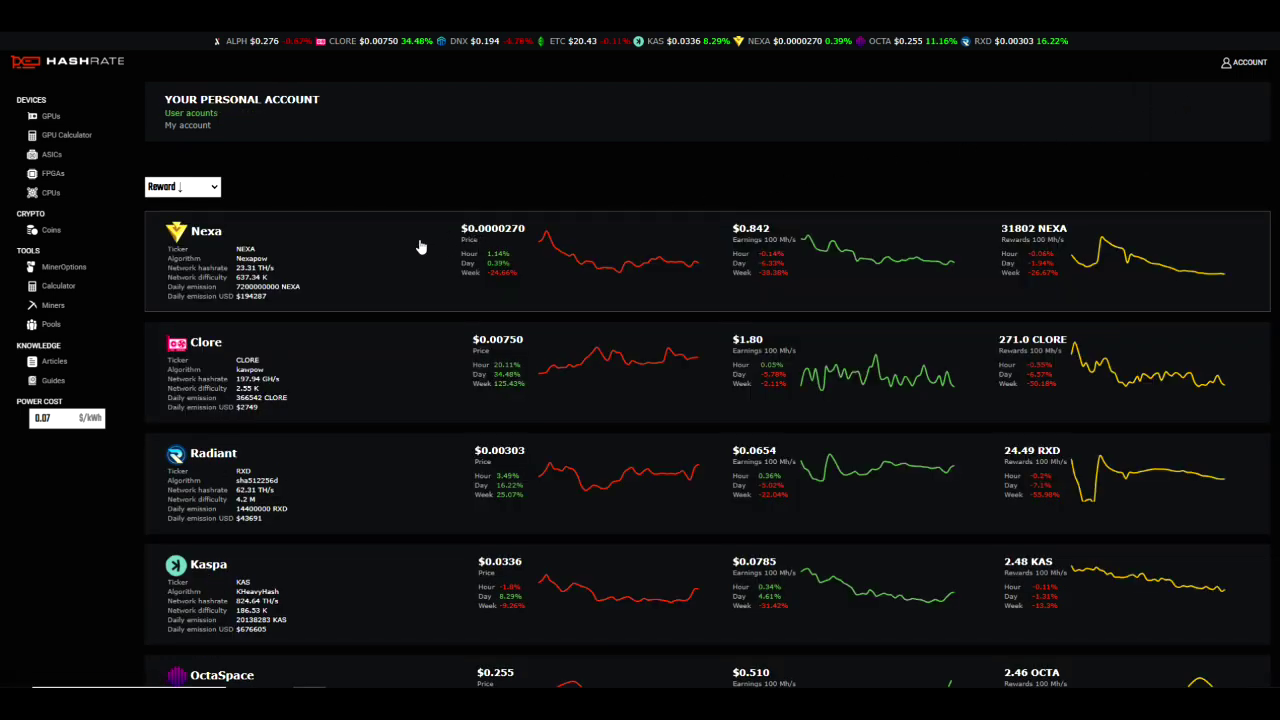
pyautogui.scroll(-1, 420, 246)
pyautogui.scroll(-1, 430, 250)
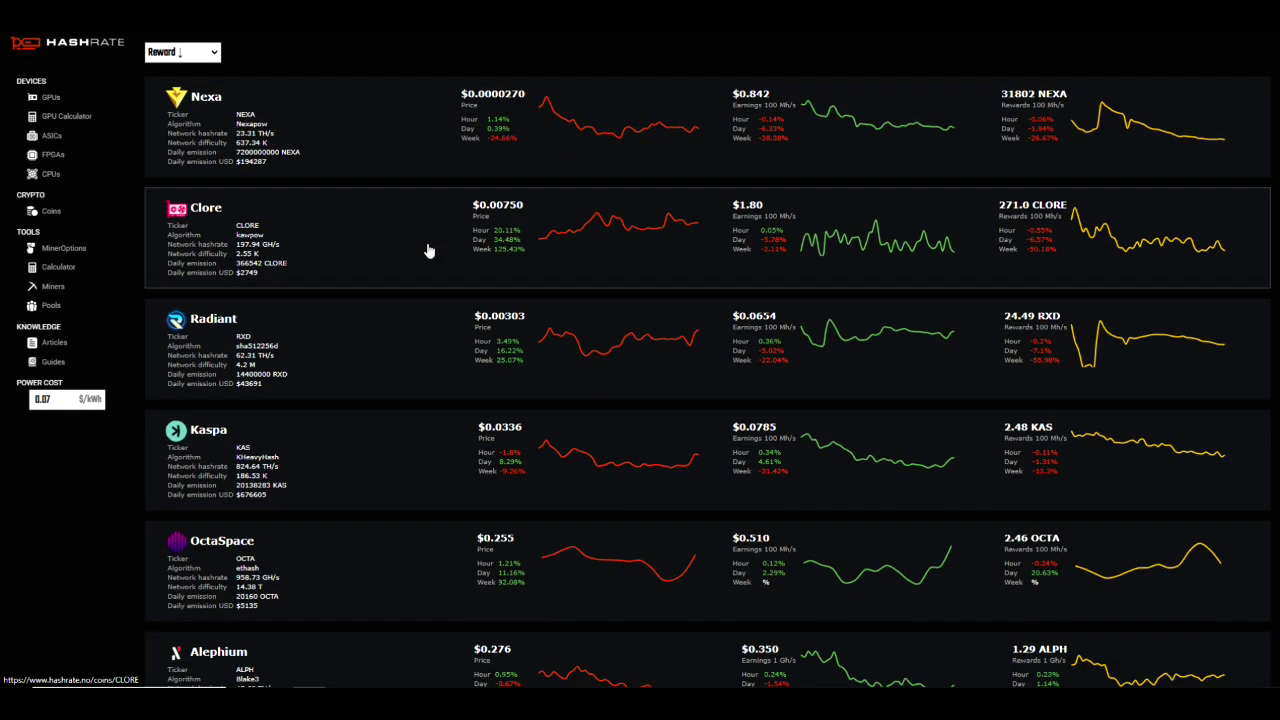
pyautogui.scroll(-1, 423, 277)
pyautogui.scroll(1, 428, 284)
pyautogui.scroll(2, 430, 283)
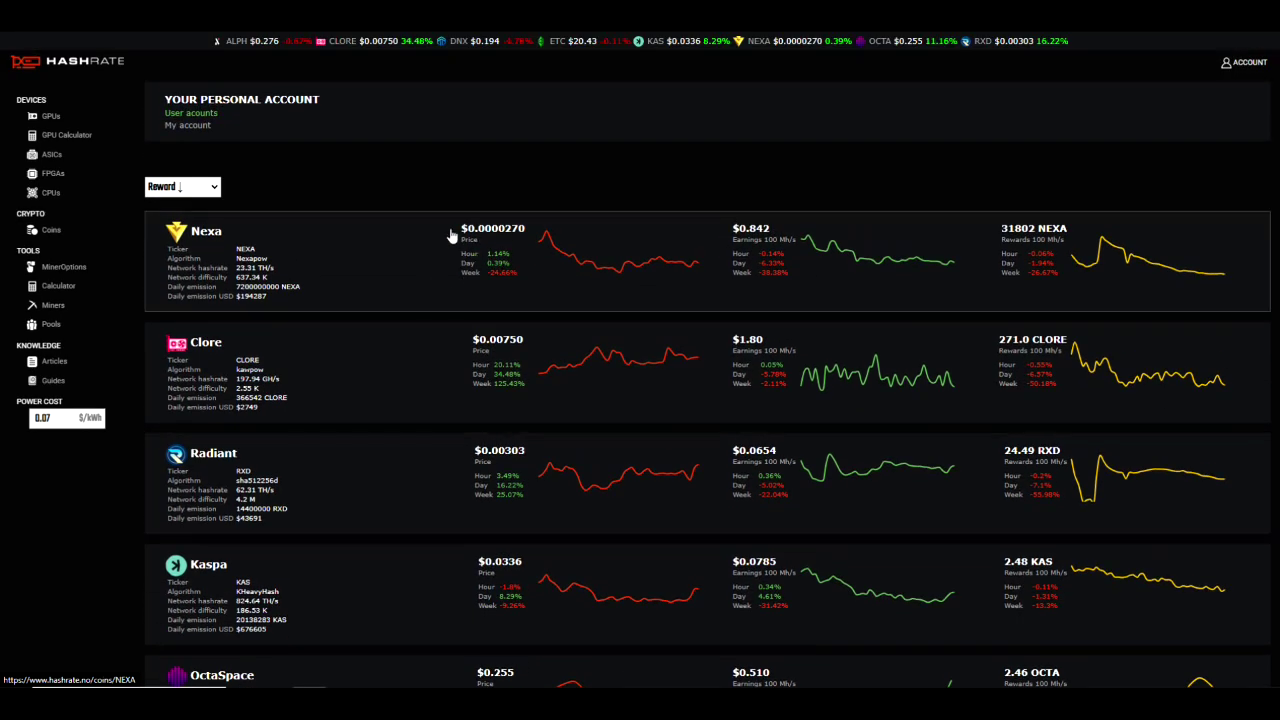